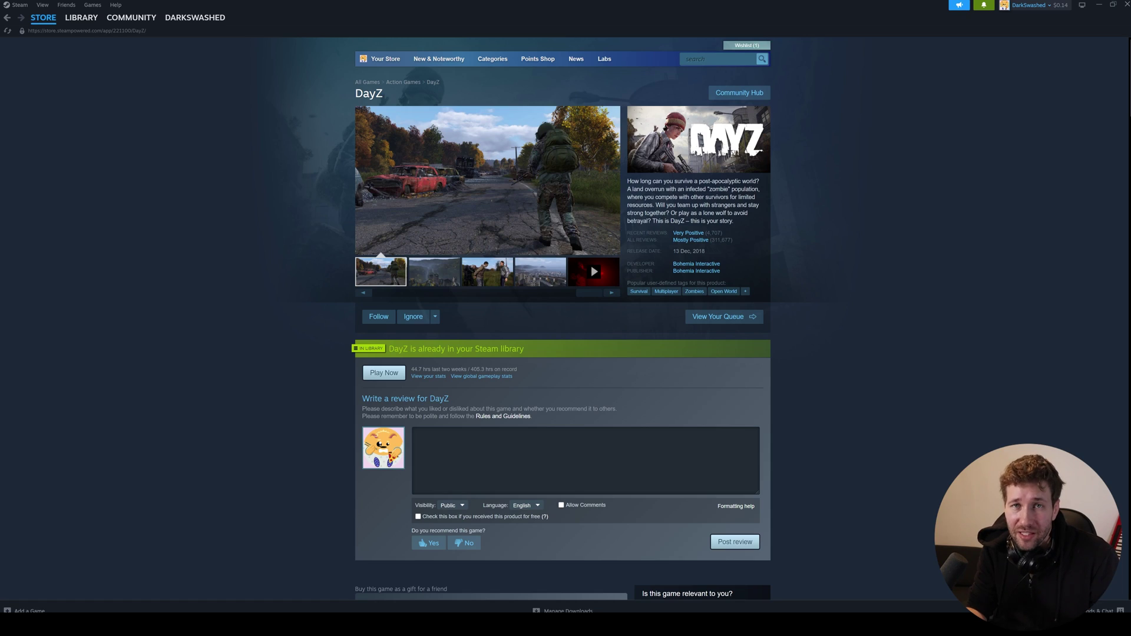
# Step: Filter the Steam library to list Tools instead of Games
pyautogui.click(81, 17)
pyautogui.moveTo(109, 23)
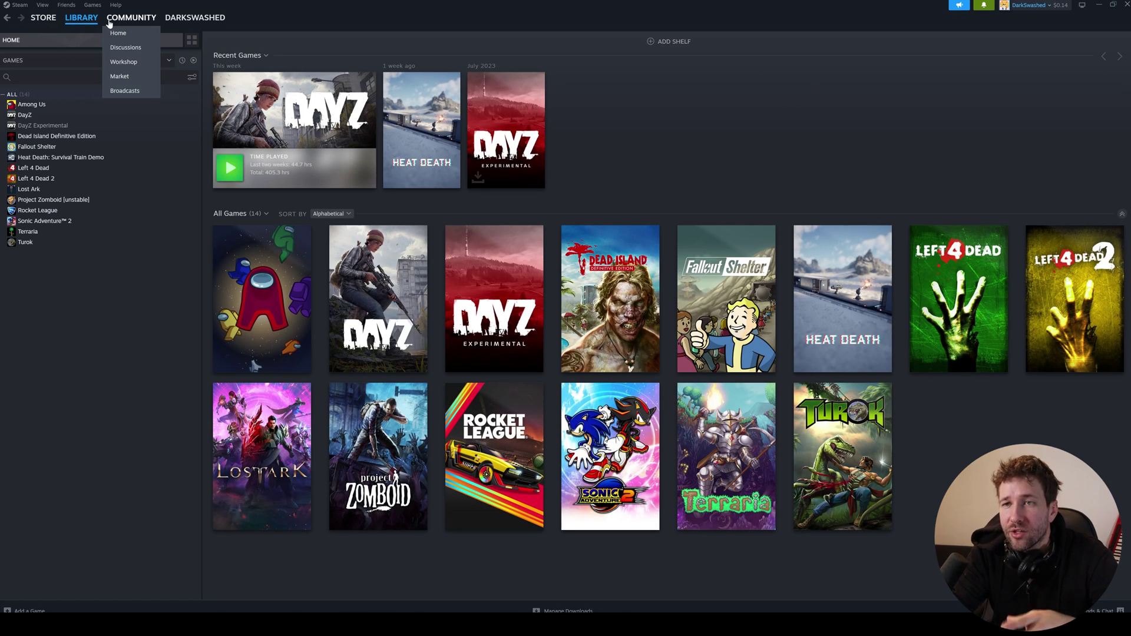
pyautogui.click(82, 62)
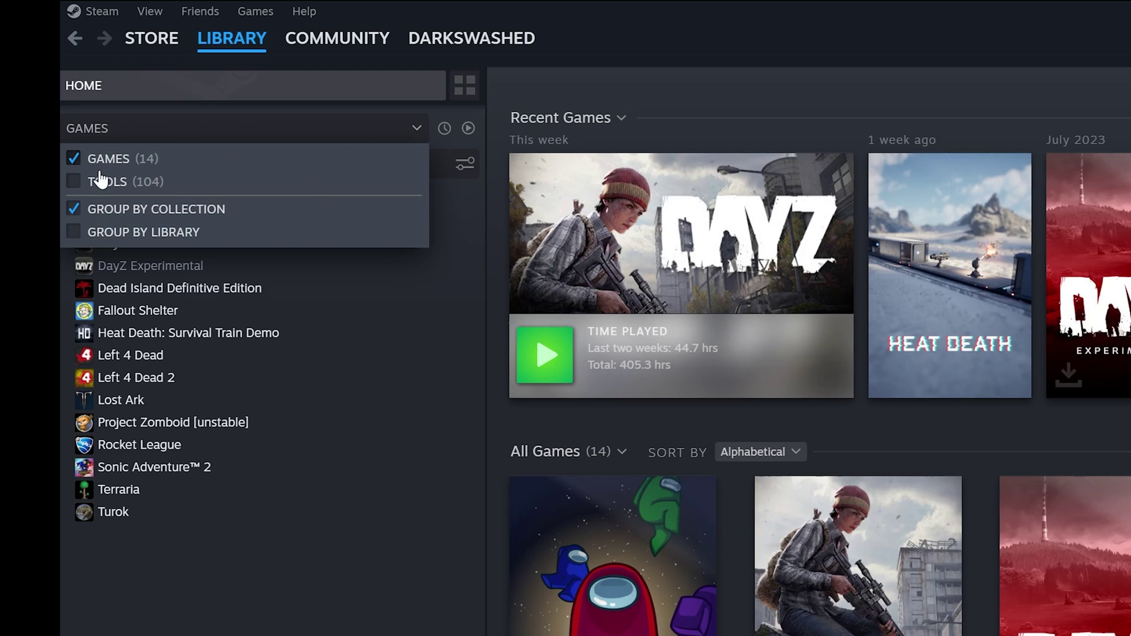
pyautogui.click(82, 171)
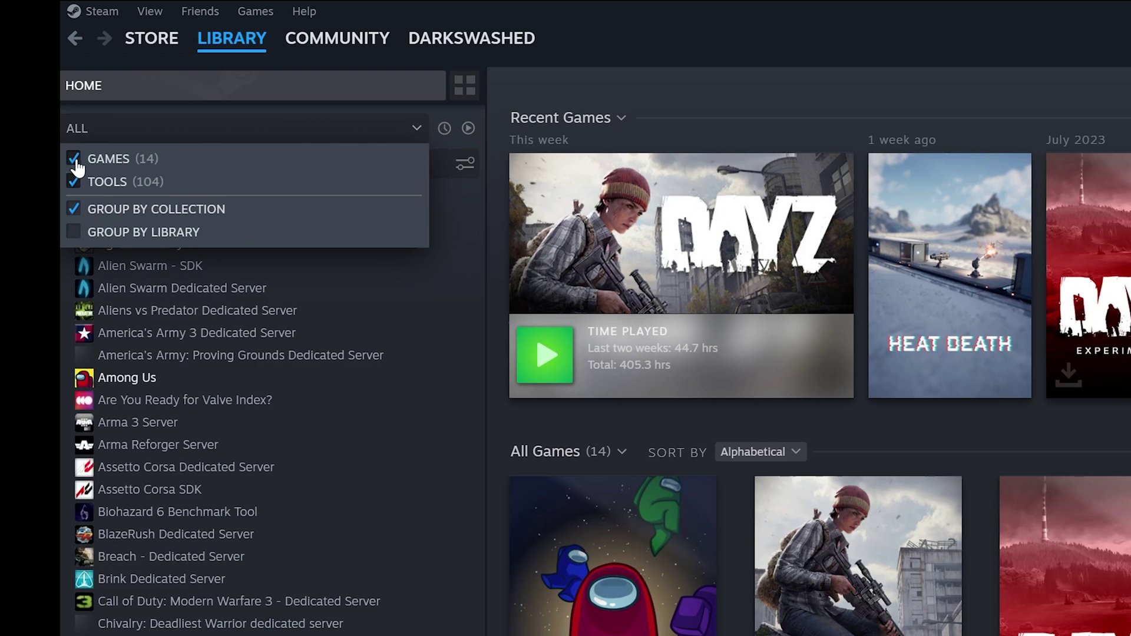
pyautogui.click(75, 162)
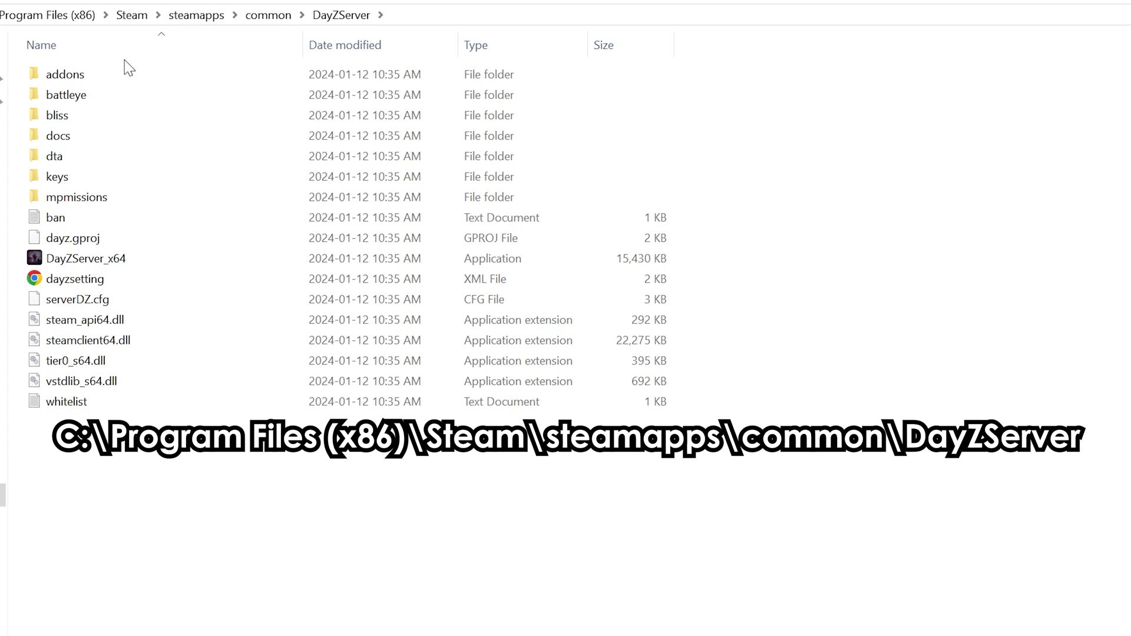
# Step: Open serverDZ.cfg from the DayZServer folder with Edit with Notepad++
pyautogui.click(124, 312)
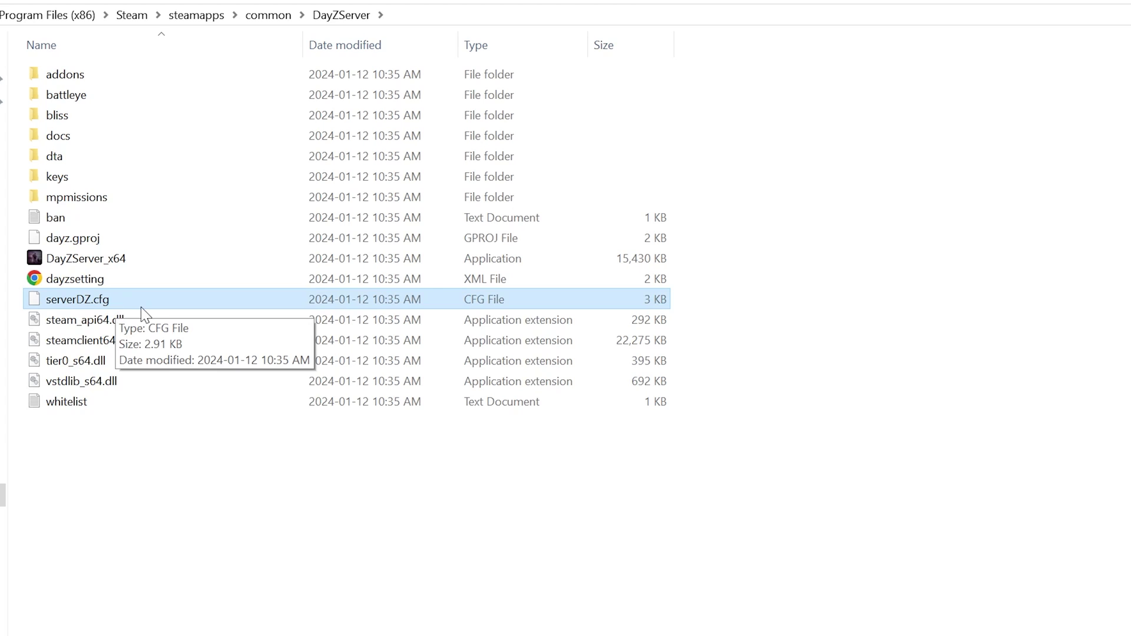
pyautogui.rightClick(140, 307)
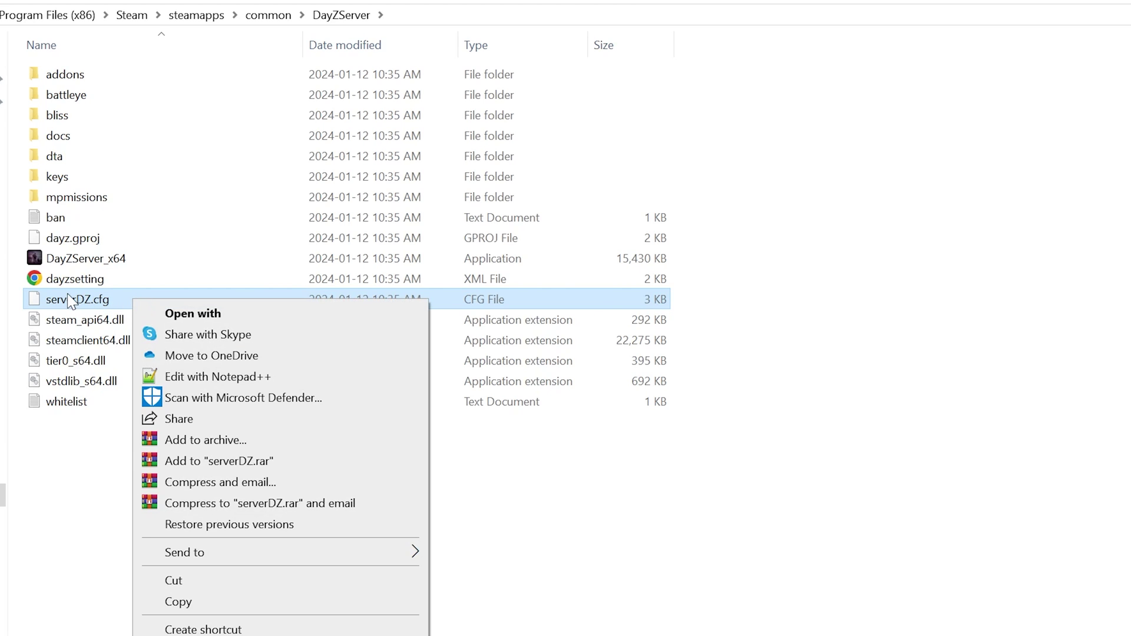
pyautogui.click(299, 376)
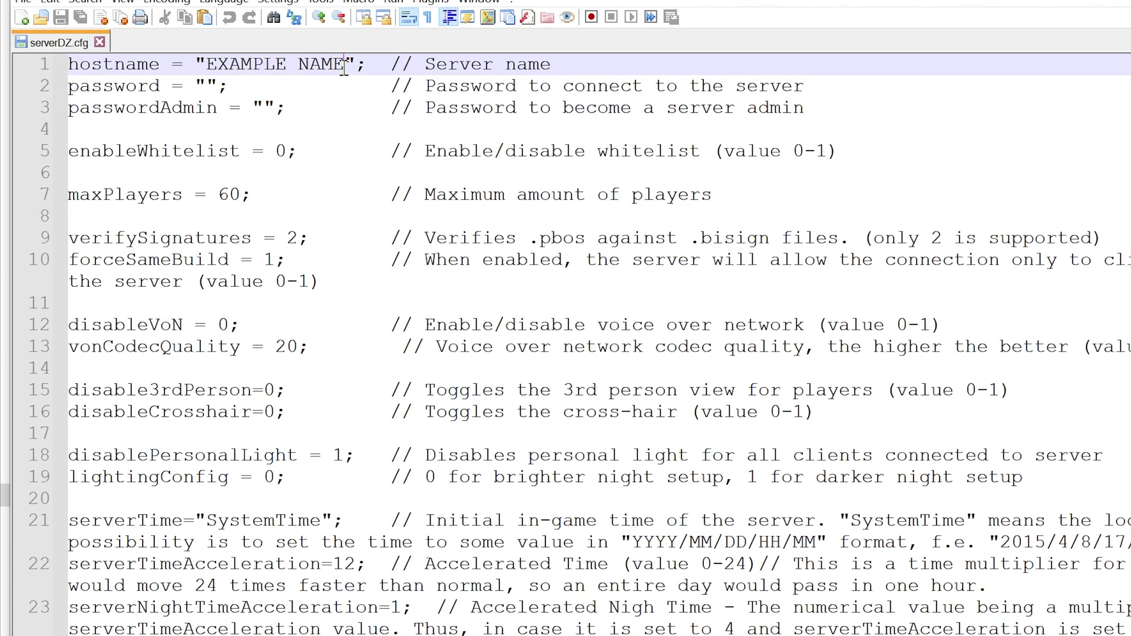
# Step: Replace EXAMPLE NAME on line 1 of serverDZ.cfg with the pasted name Swashed Server
pyautogui.moveTo(345, 64); pyautogui.dragTo(206, 64)
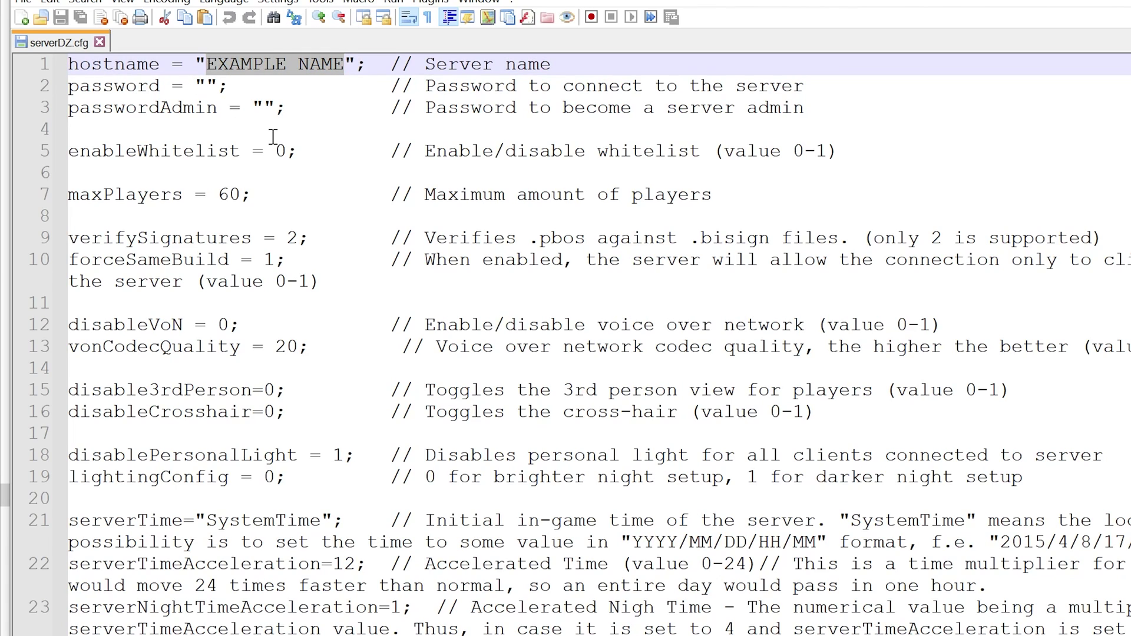
pyautogui.write('Swashed Server')
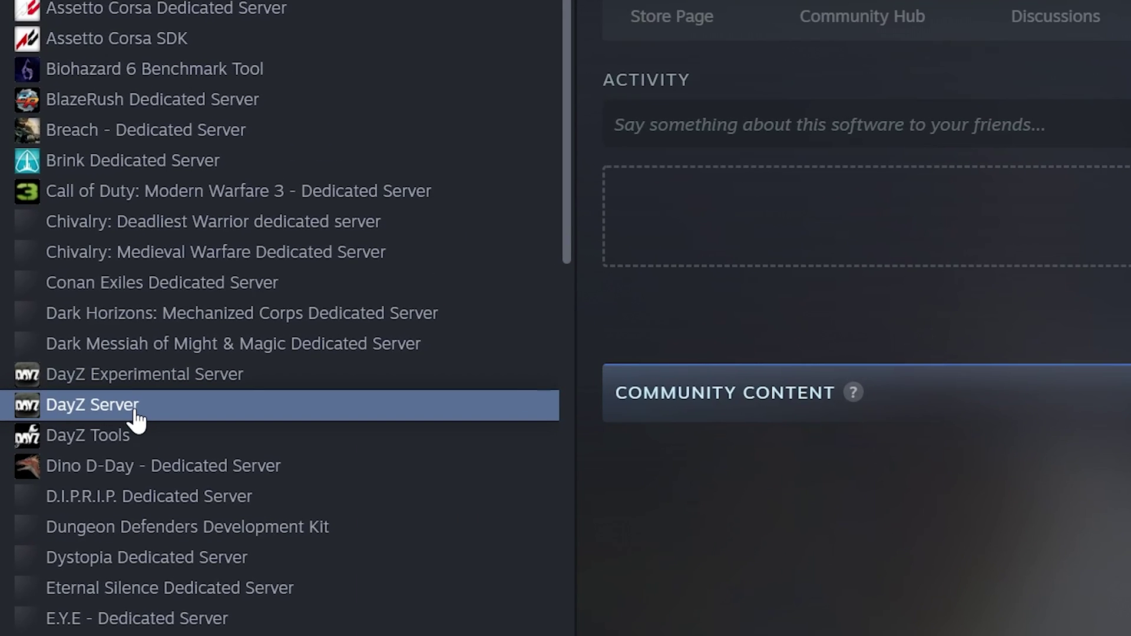
# Step: In DayZ Server's Properties, paste -config=serverDZ.cfg -profiles=profile as its launch options
pyautogui.rightClick(49, 349)
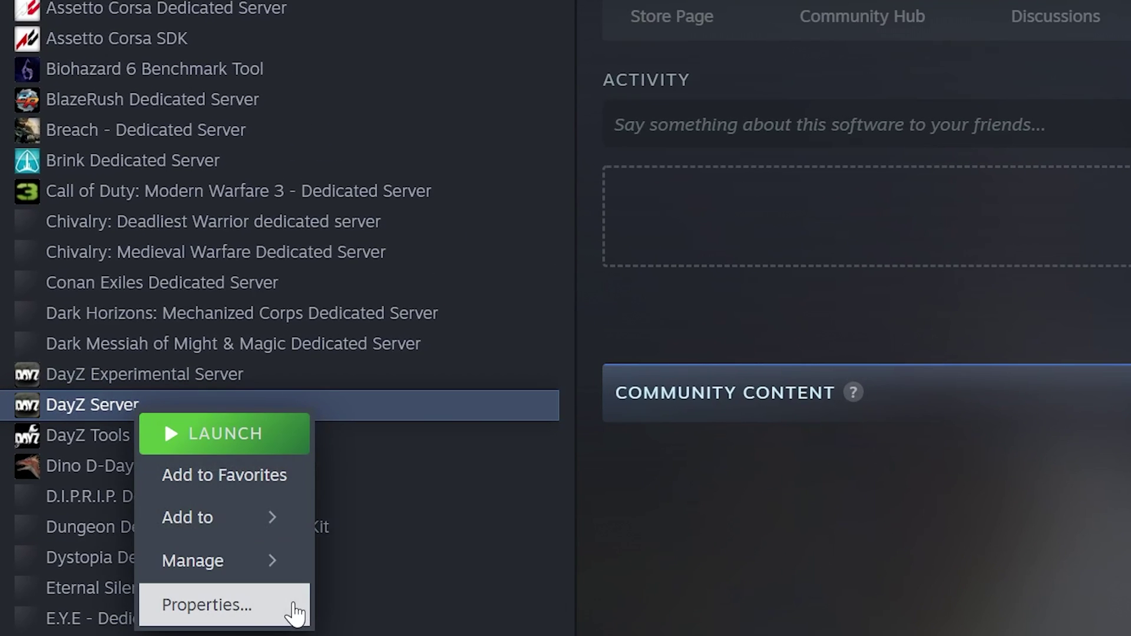
pyautogui.click(264, 606)
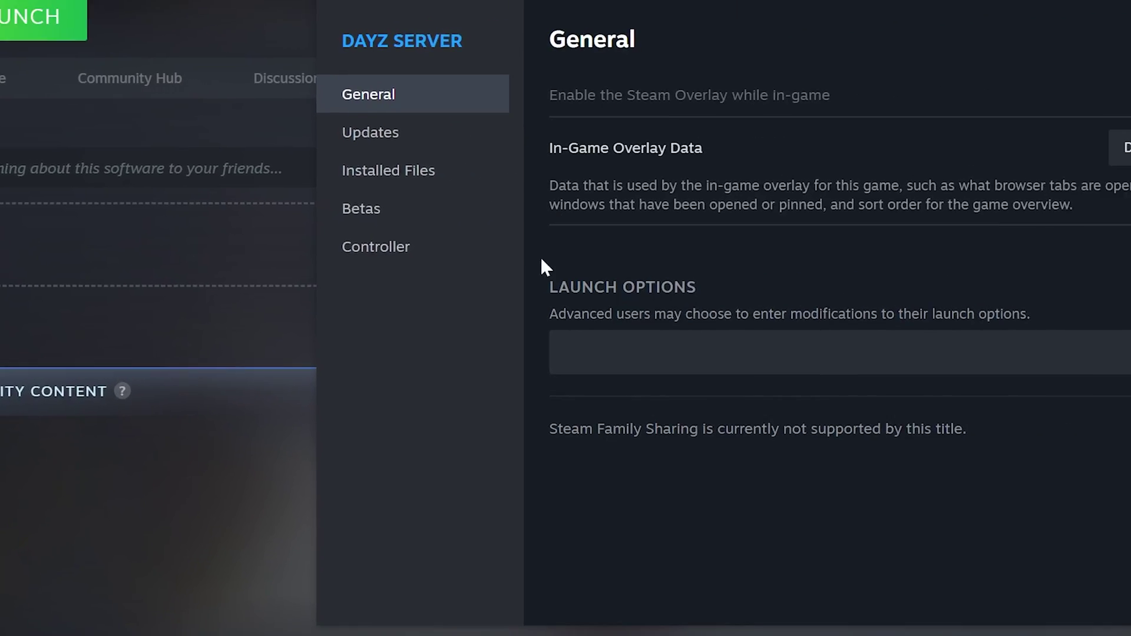
pyautogui.click(372, 357)
pyautogui.write('-config=serverDZ.cfg -profiles=profile')
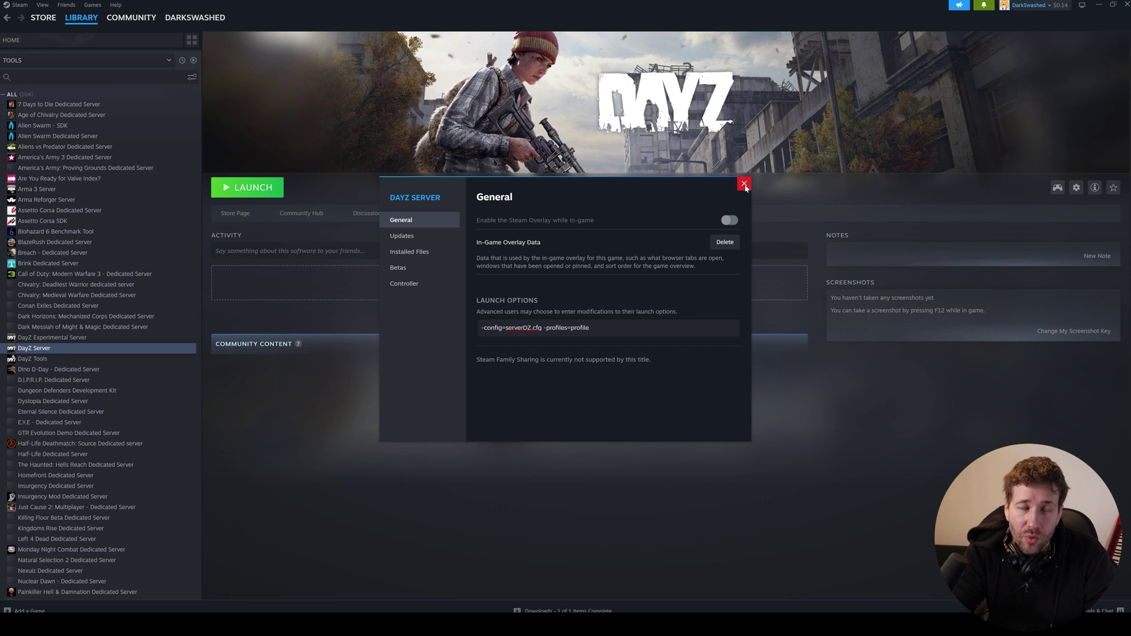
# Step: Close Properties, launch DayZ Server from the library and scroll through its console log
pyautogui.click(744, 184)
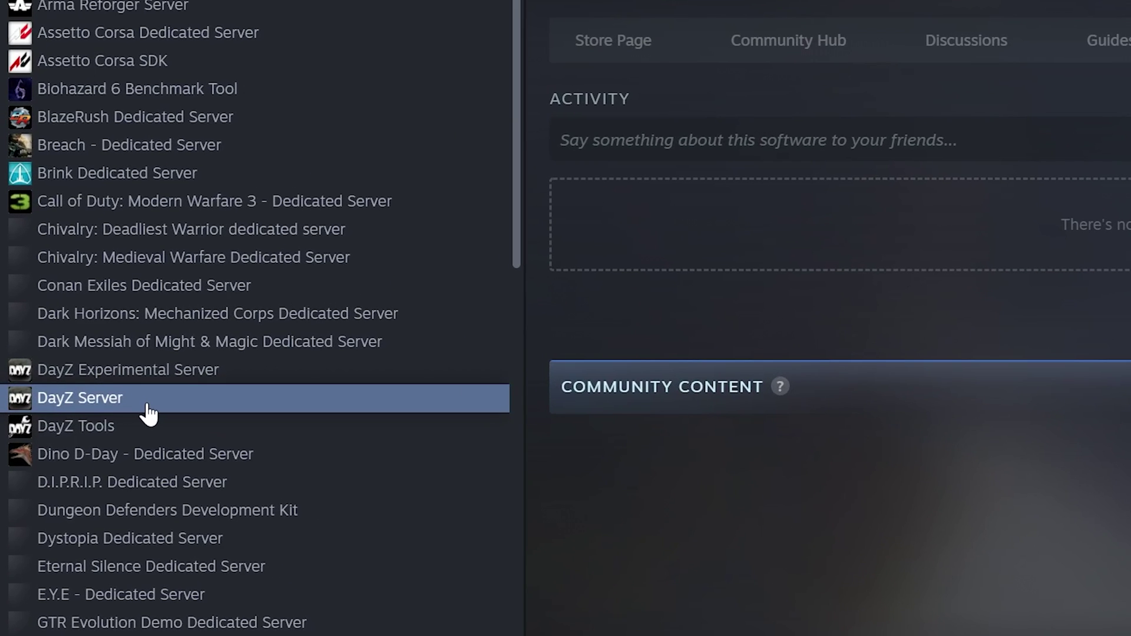
pyautogui.rightClick(147, 407)
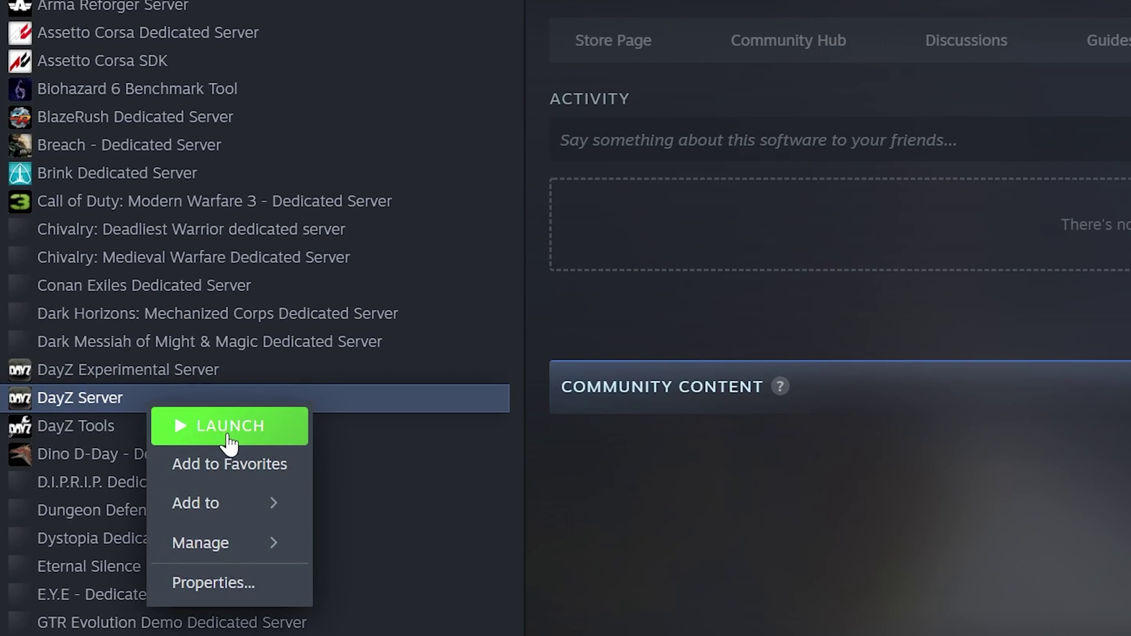
pyautogui.click(224, 433)
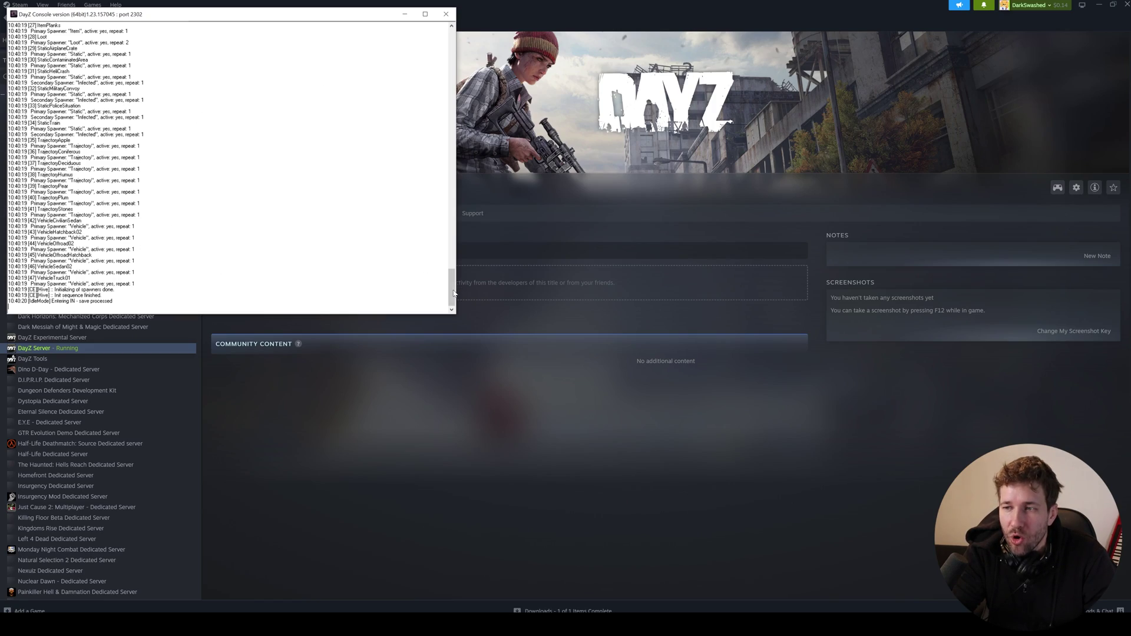
pyautogui.moveTo(453, 293); pyautogui.dragTo(430, 102)
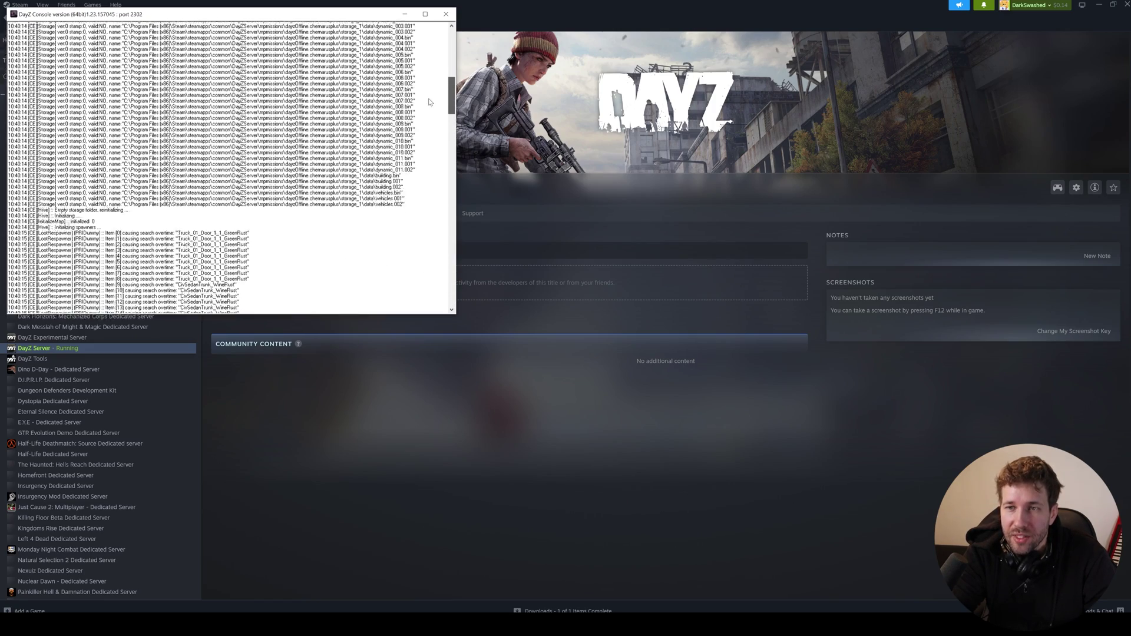
pyautogui.scroll(-5, 430, 102)
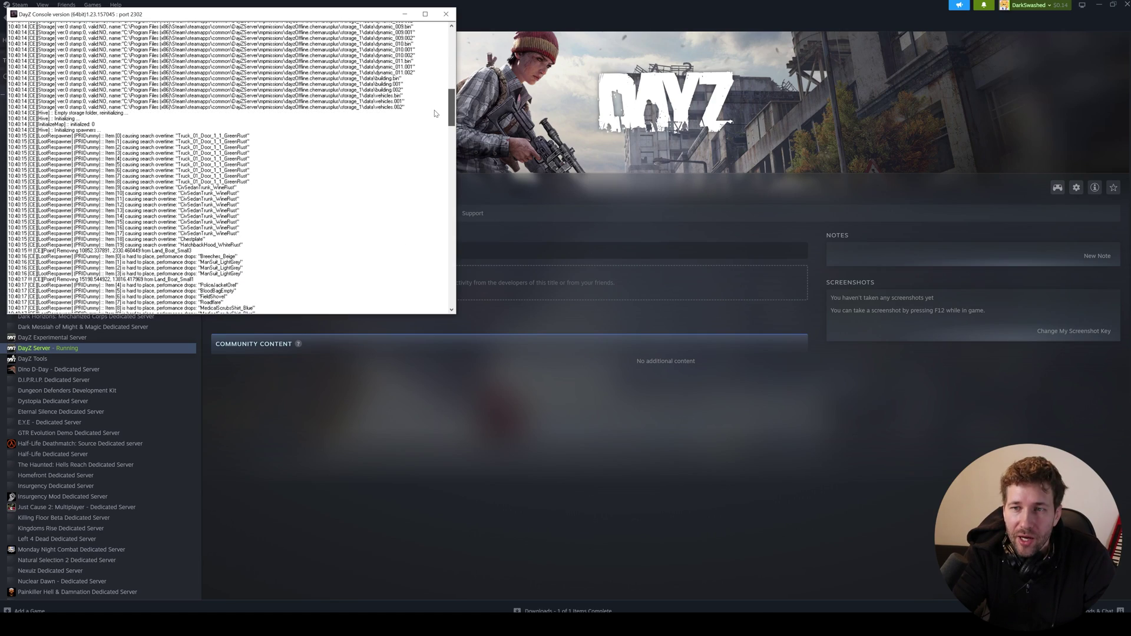
pyautogui.scroll(-15, 435, 113)
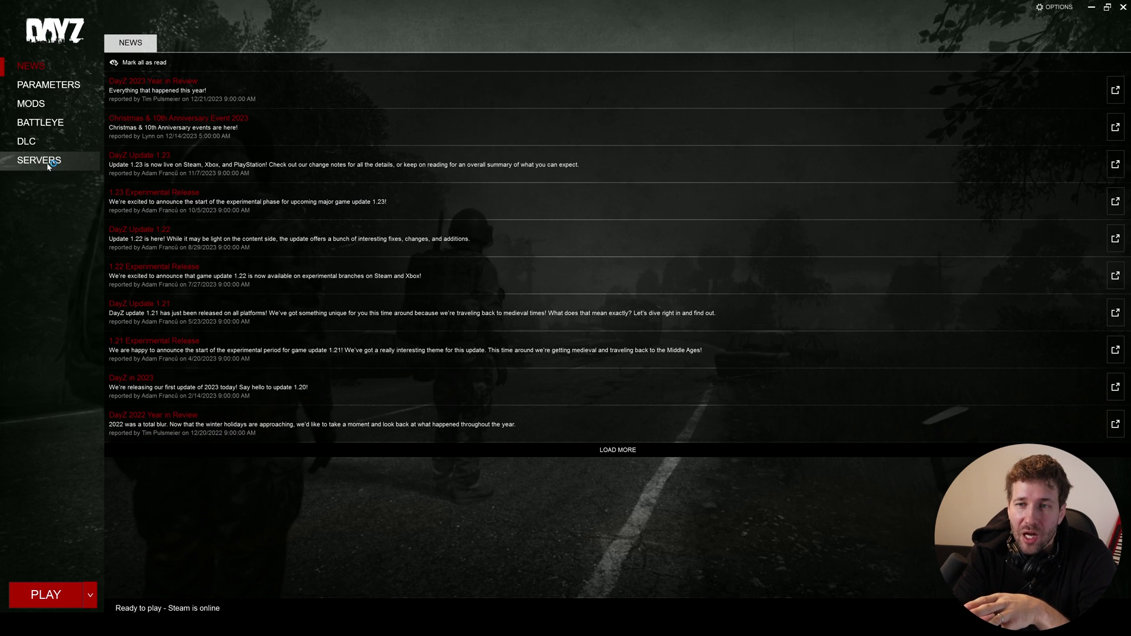
# Step: Join Swashed Server from the LAN tab of the launcher's server browser
pyautogui.click(47, 163)
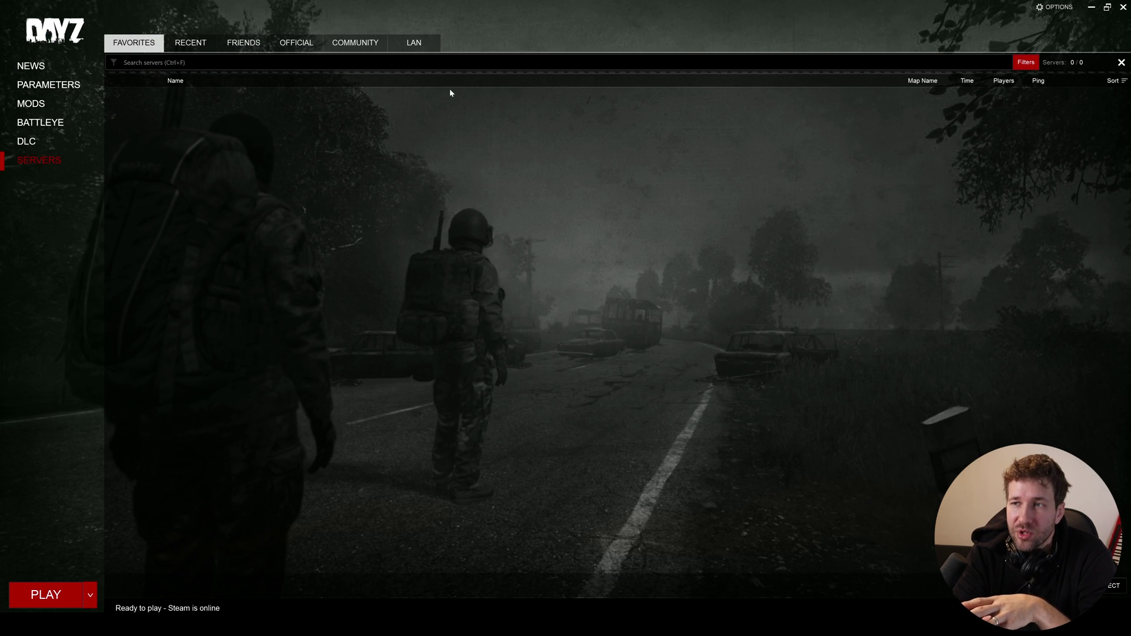
pyautogui.click(414, 43)
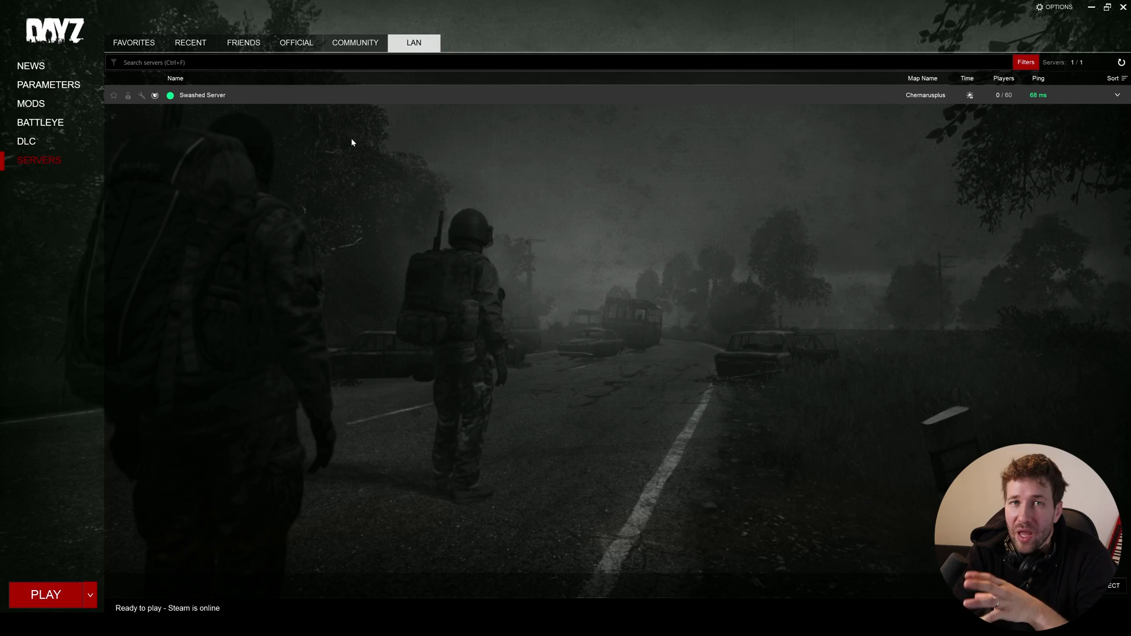
pyautogui.click(1082, 95)
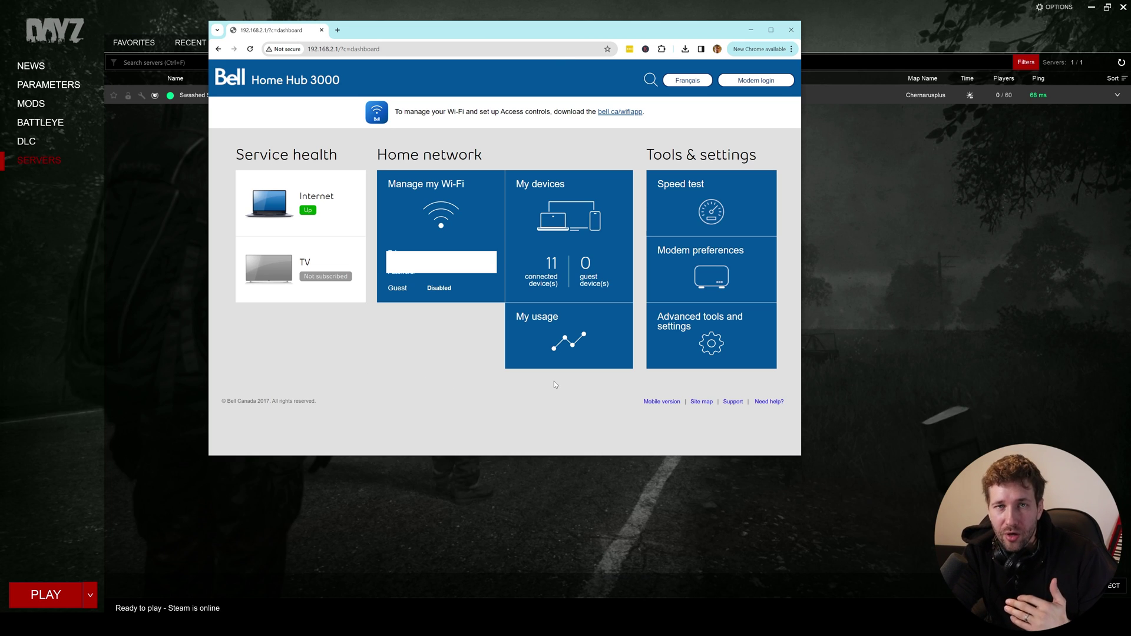
# Step: Load the router admin page at 192.168.2.1, correcting the mistyped 192.168.1.0
pyautogui.click(454, 49)
pyautogui.press('BackSpace')
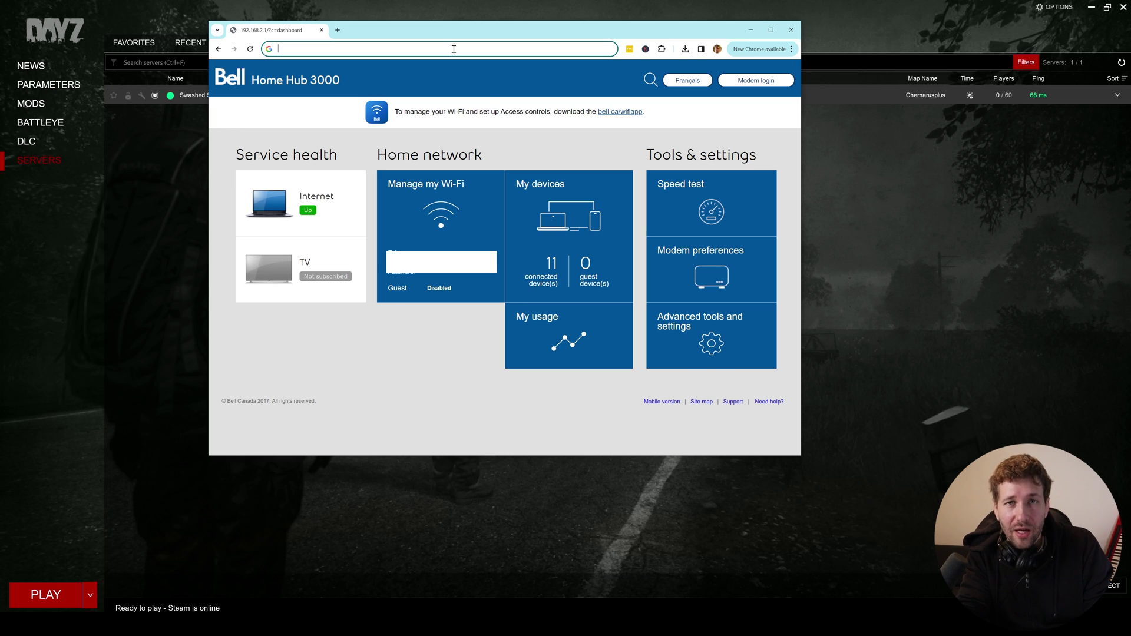
pyautogui.write('192.168')
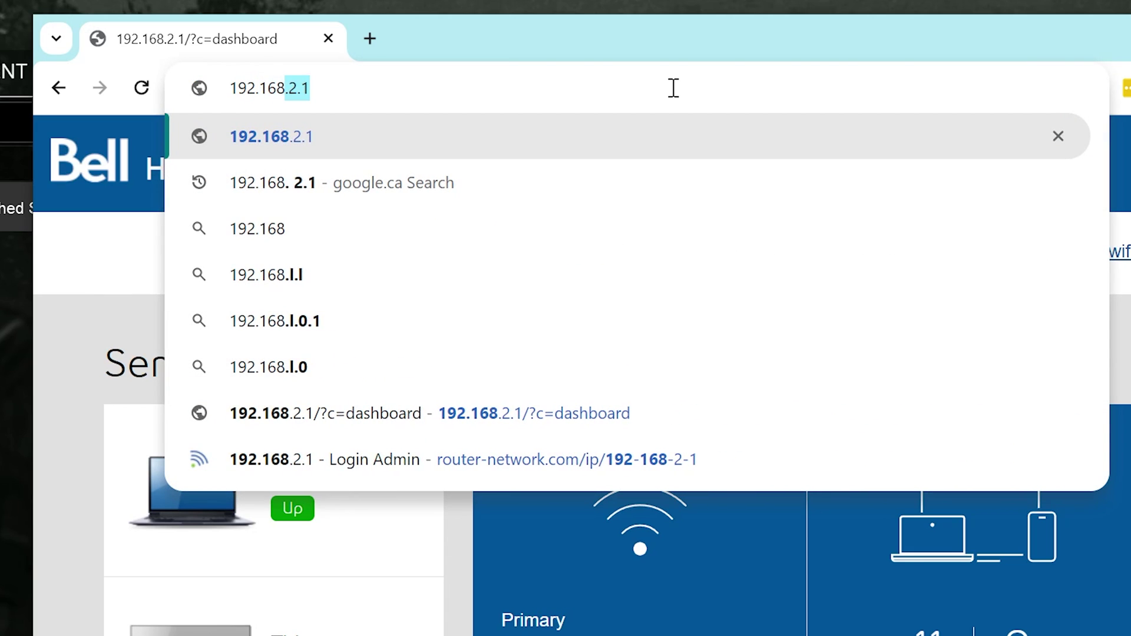
pyautogui.write('.1.0')
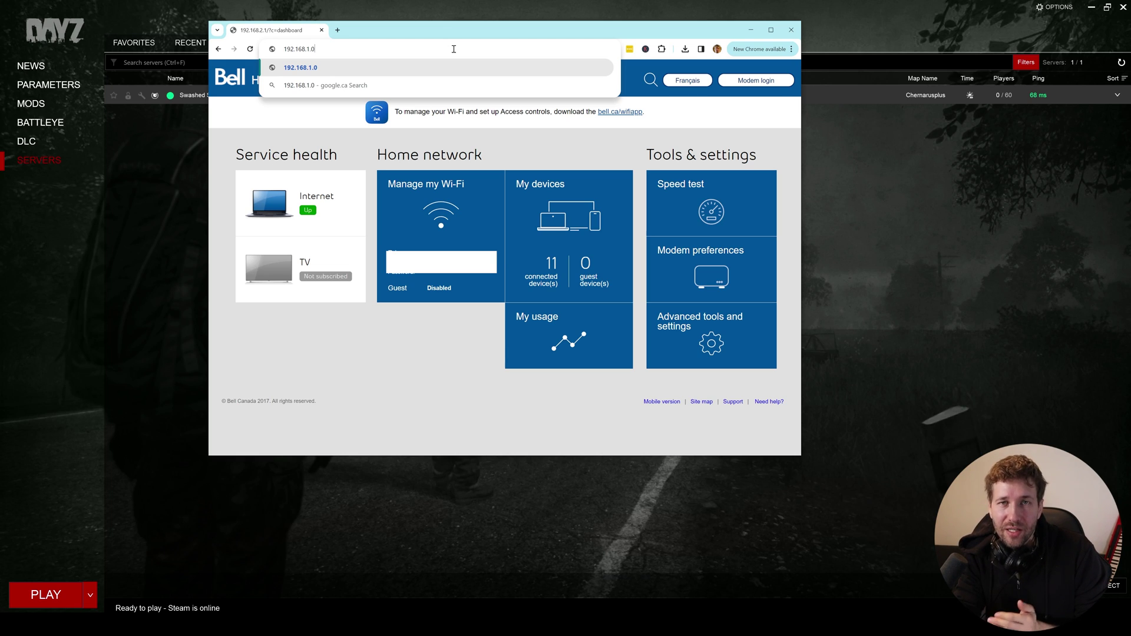
pyautogui.press('BackSpace')
pyautogui.press('BackSpace')
pyautogui.press('BackSpace')
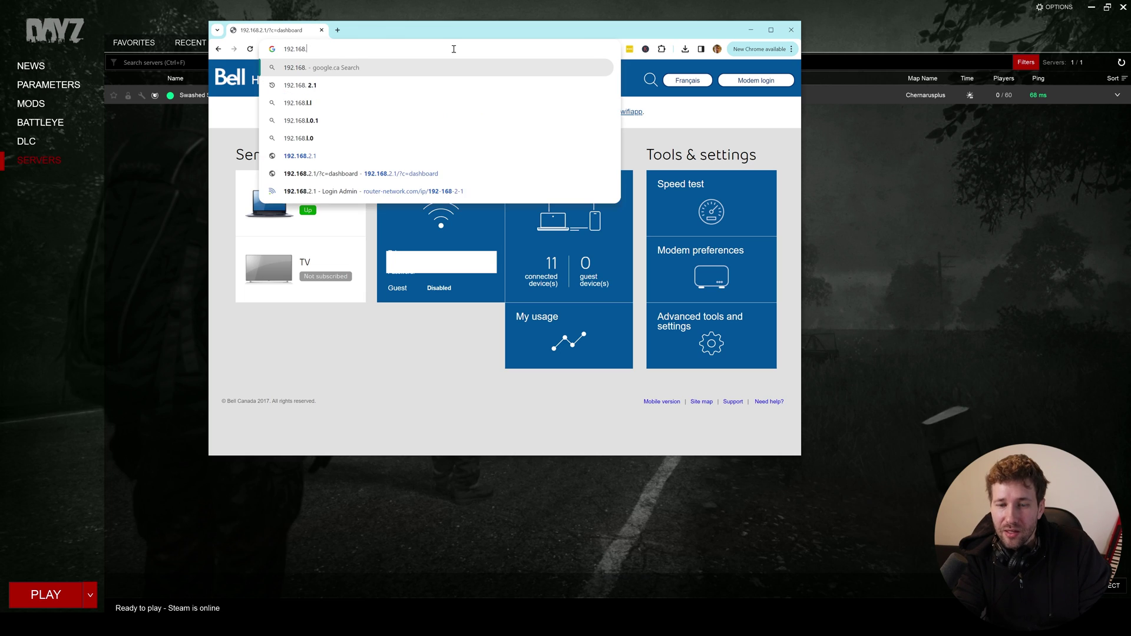
pyautogui.write('2.1')
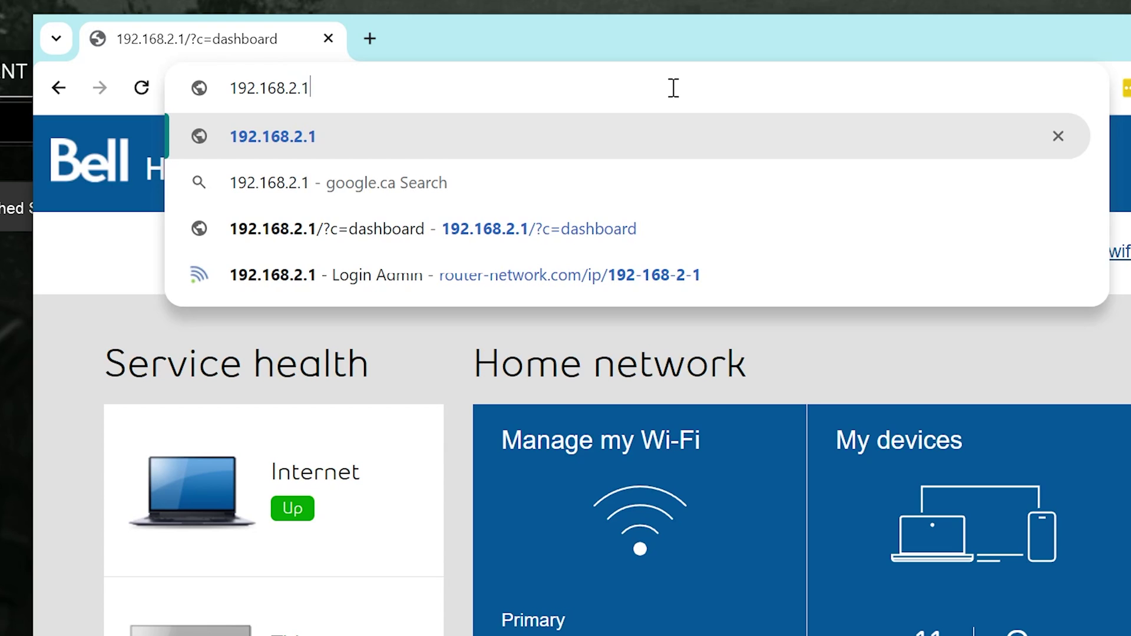
pyautogui.press('Return')
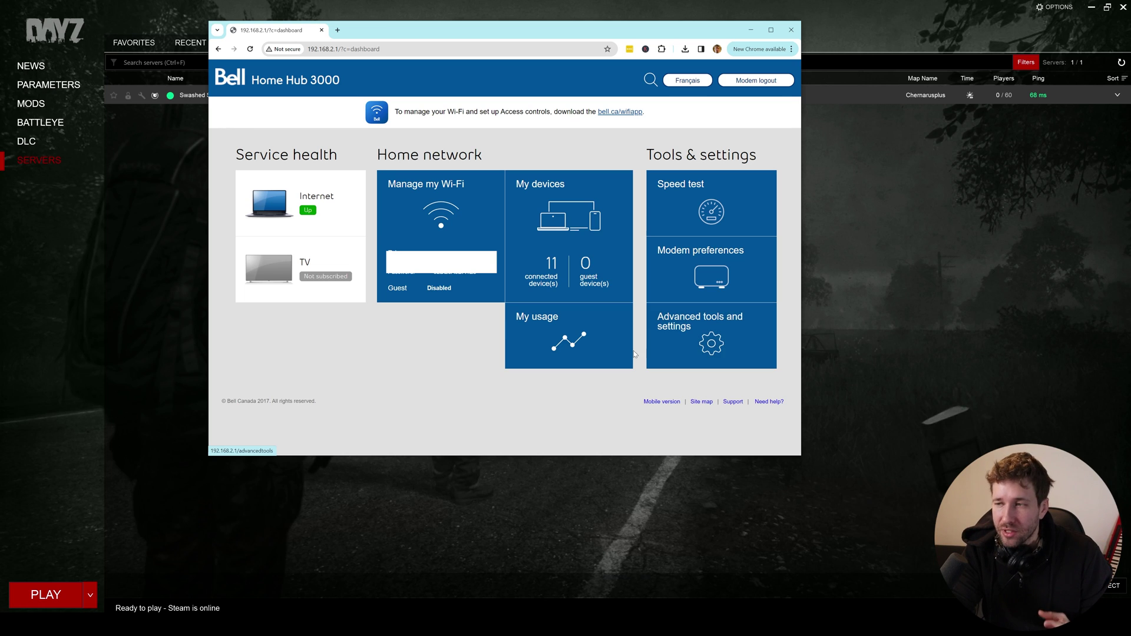
# Step: Go to Port forwarding in the router's advanced settings and start a new rule
pyautogui.click(688, 347)
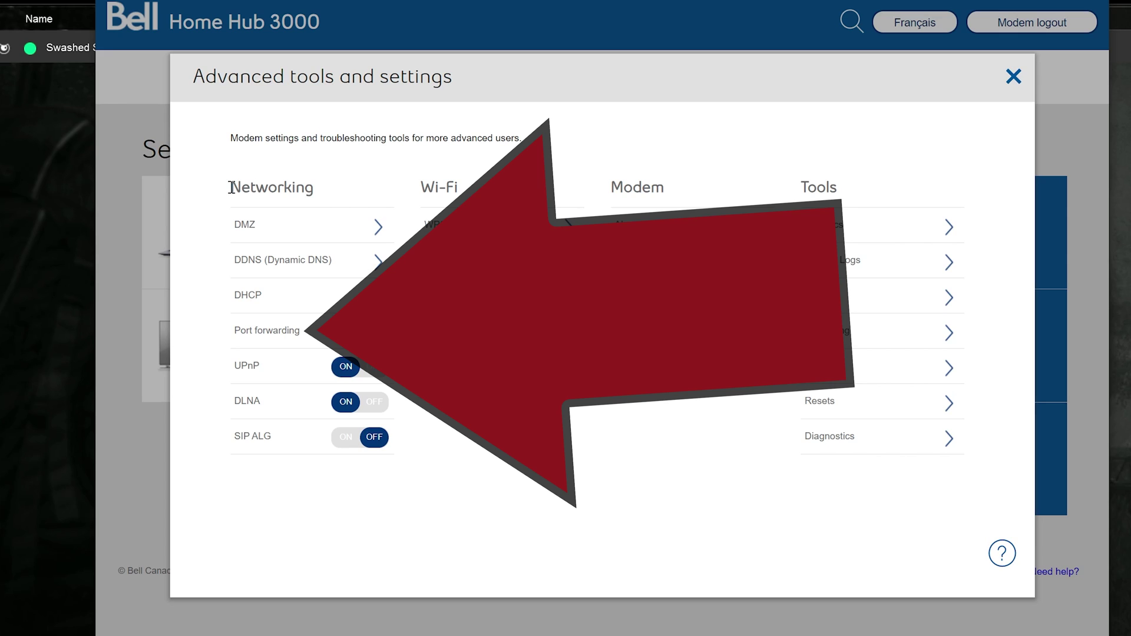
pyautogui.moveTo(232, 187); pyautogui.dragTo(317, 191)
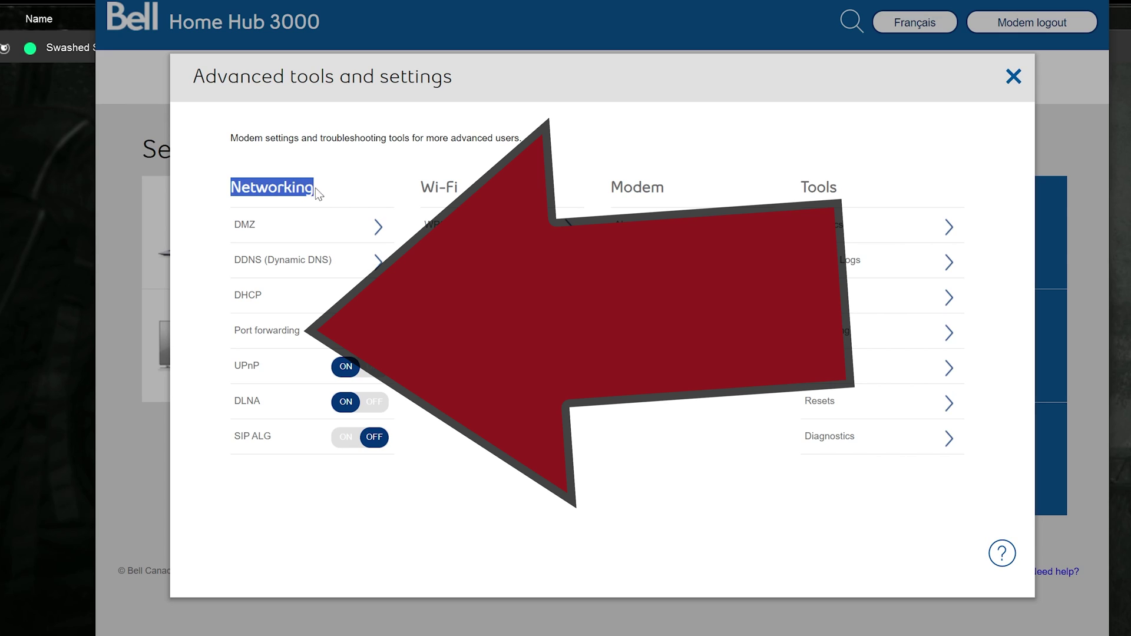
pyautogui.click(265, 334)
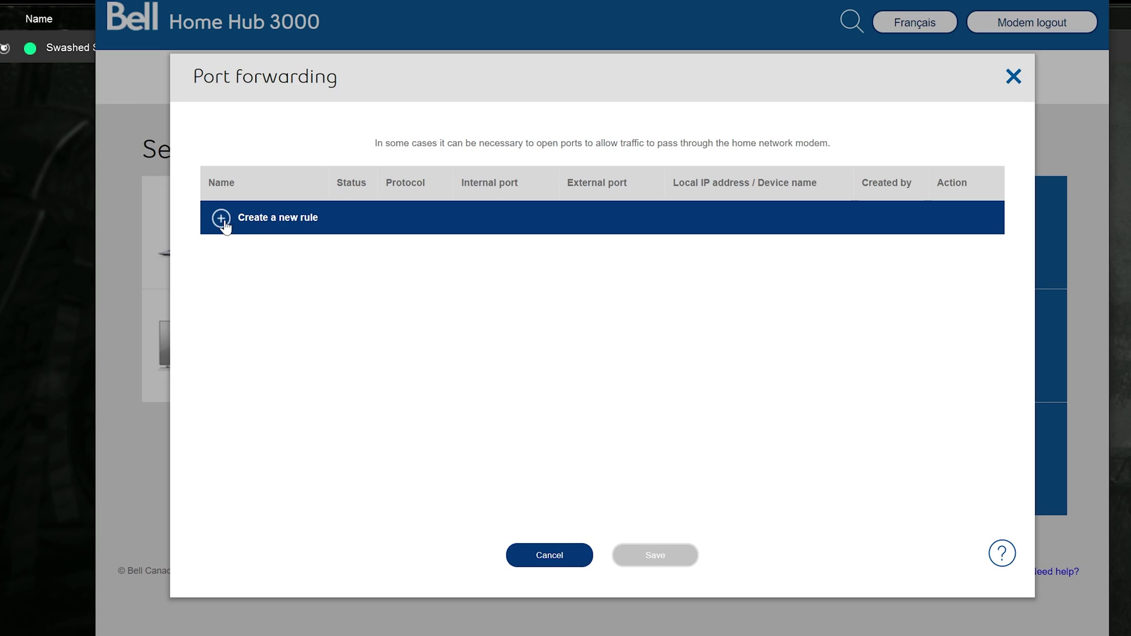
pyautogui.click(221, 219)
# Step: Name the rule DayZ 1, set protocol UDP, and enter port 2302 for internal and external
pyautogui.click(275, 251)
pyautogui.write('Da')
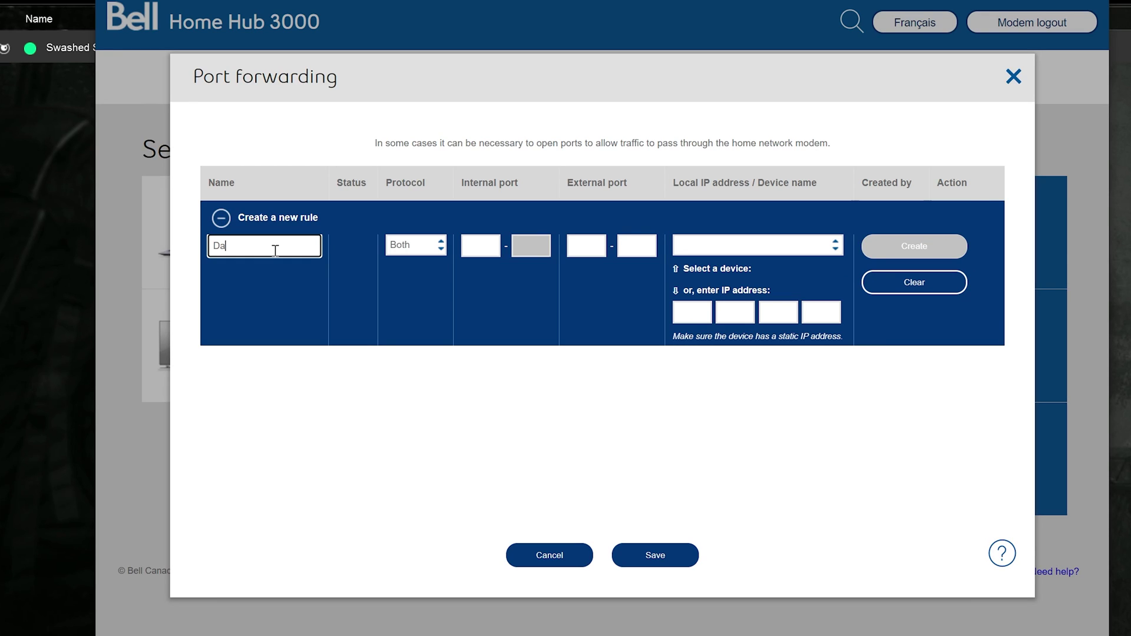
pyautogui.write('yZ 1')
pyautogui.click(439, 248)
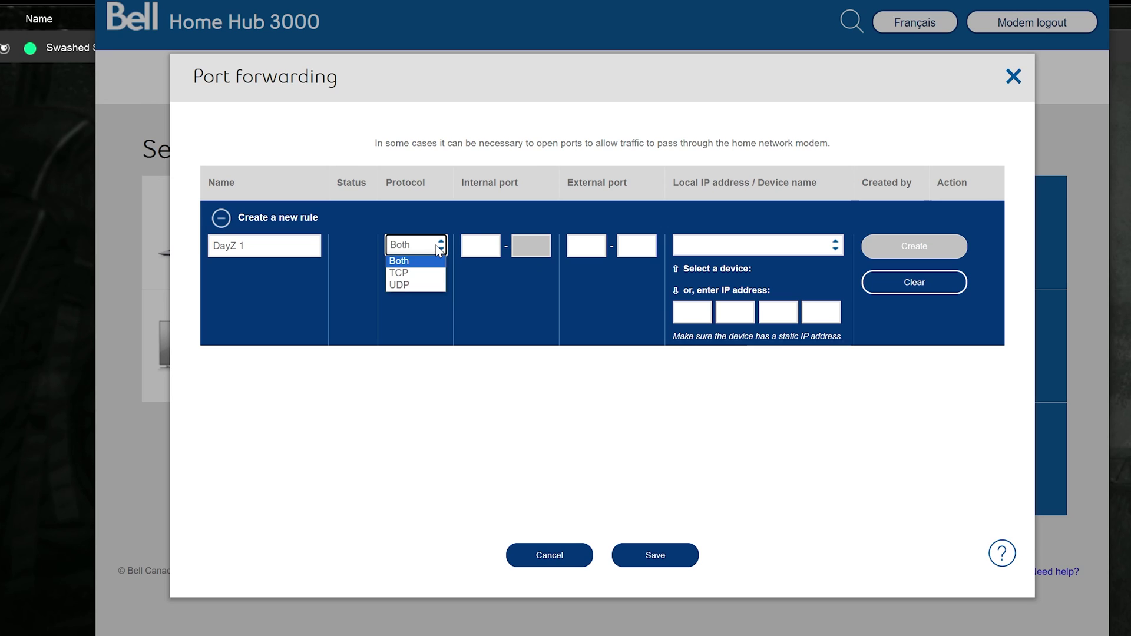
pyautogui.click(423, 285)
pyautogui.click(493, 247)
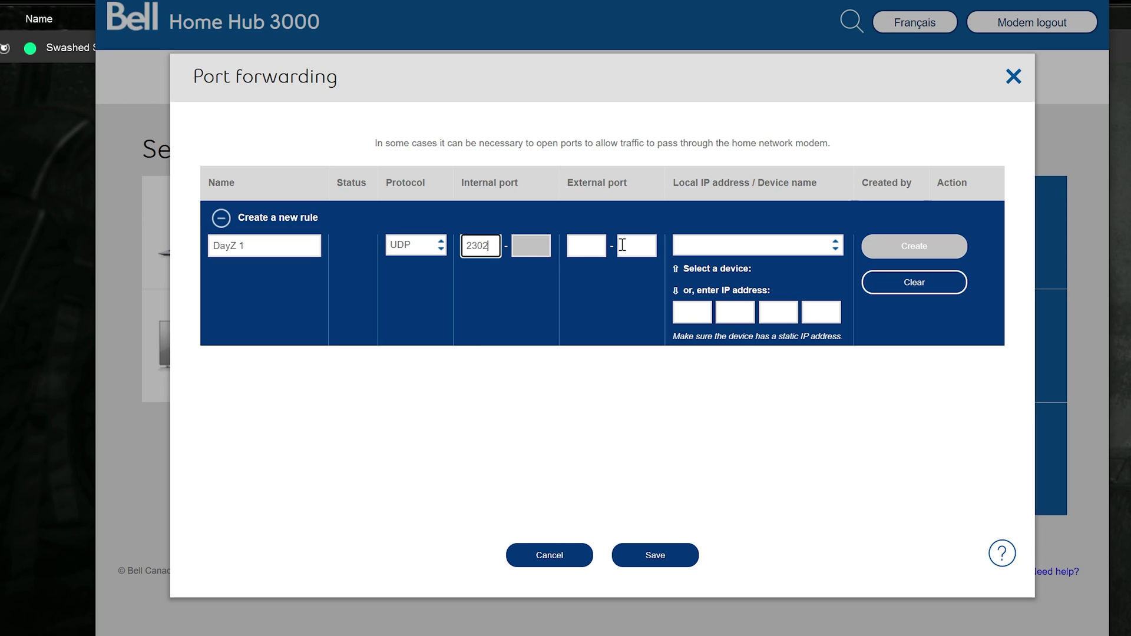
pyautogui.click(601, 245)
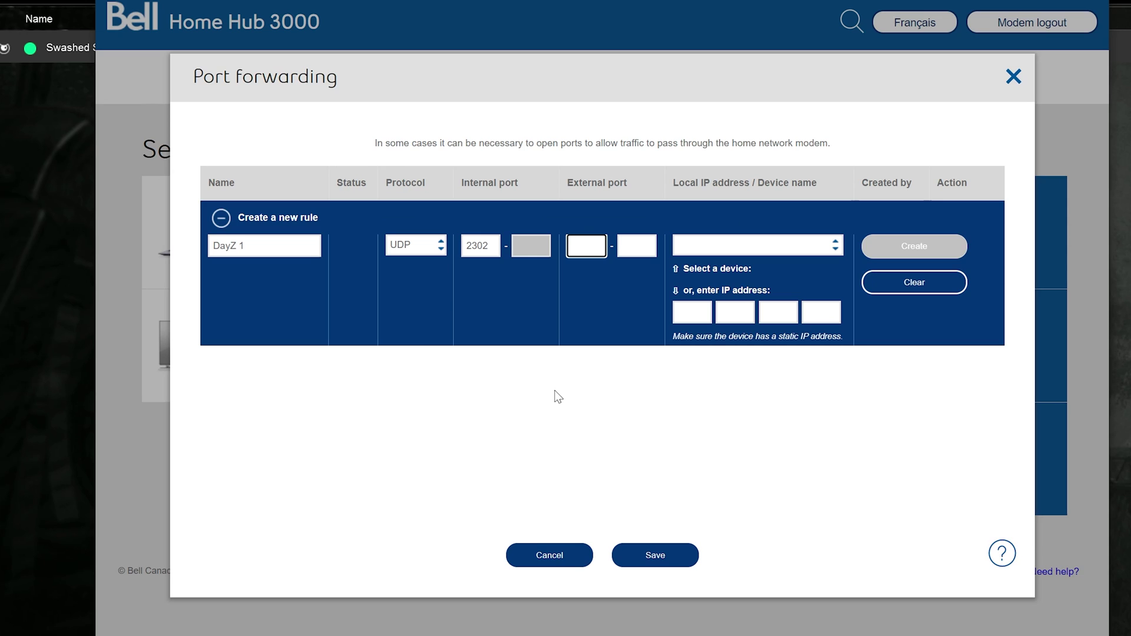
pyautogui.write('2302')
pyautogui.press('Tab')
pyautogui.write('2302')
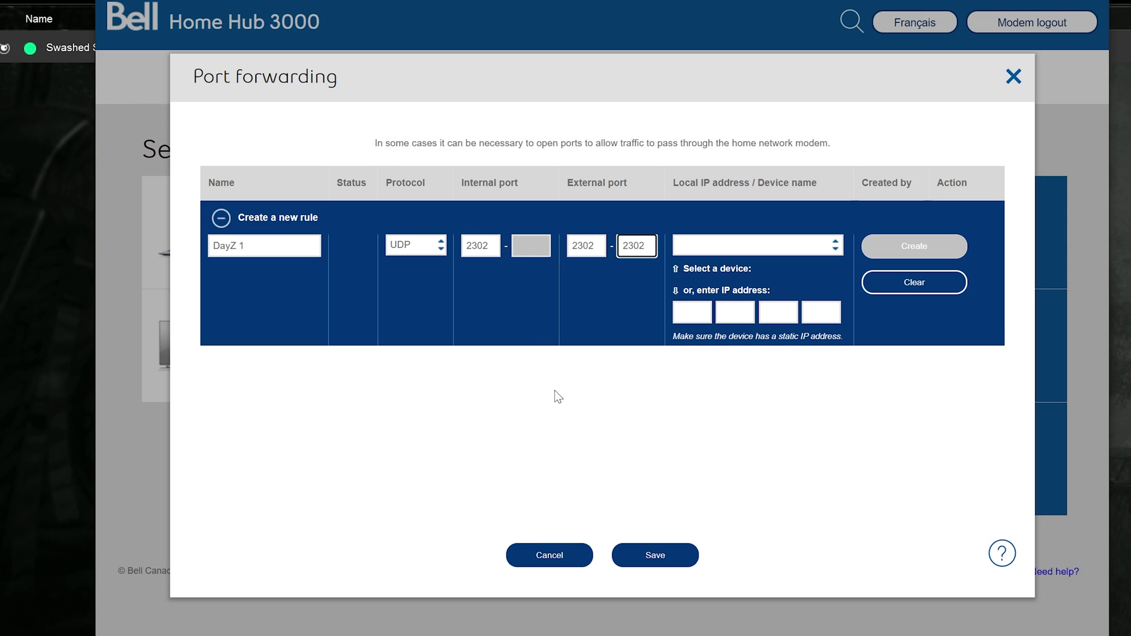
# Step: Target the rule at this desktop computer, switching to manual IP entry
pyautogui.click(718, 247)
pyautogui.click(718, 262)
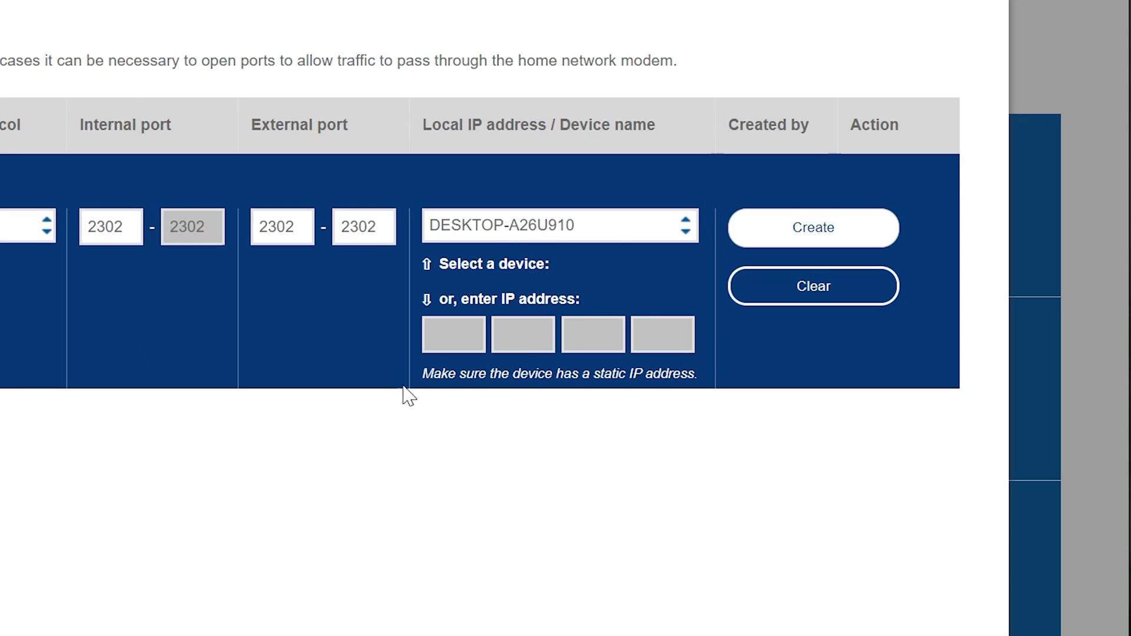
pyautogui.click(477, 340)
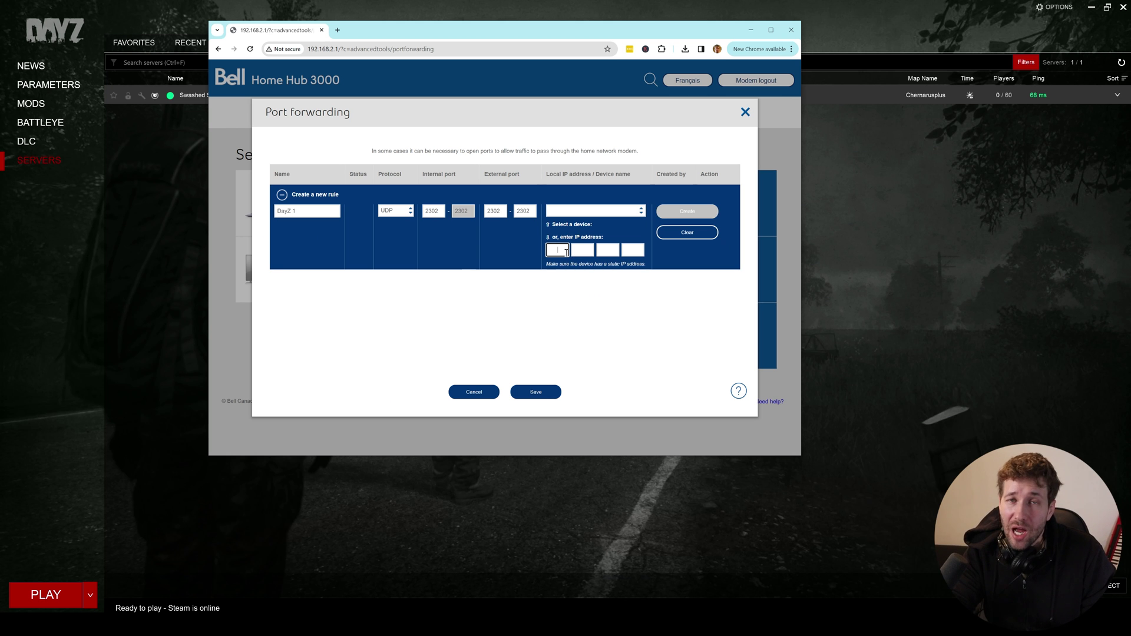
# Step: In a new tab, search 'what is my IP' and open the whatismyip.com result
pyautogui.hotkey('ctrl', 't')
pyautogui.write('whatsapp')
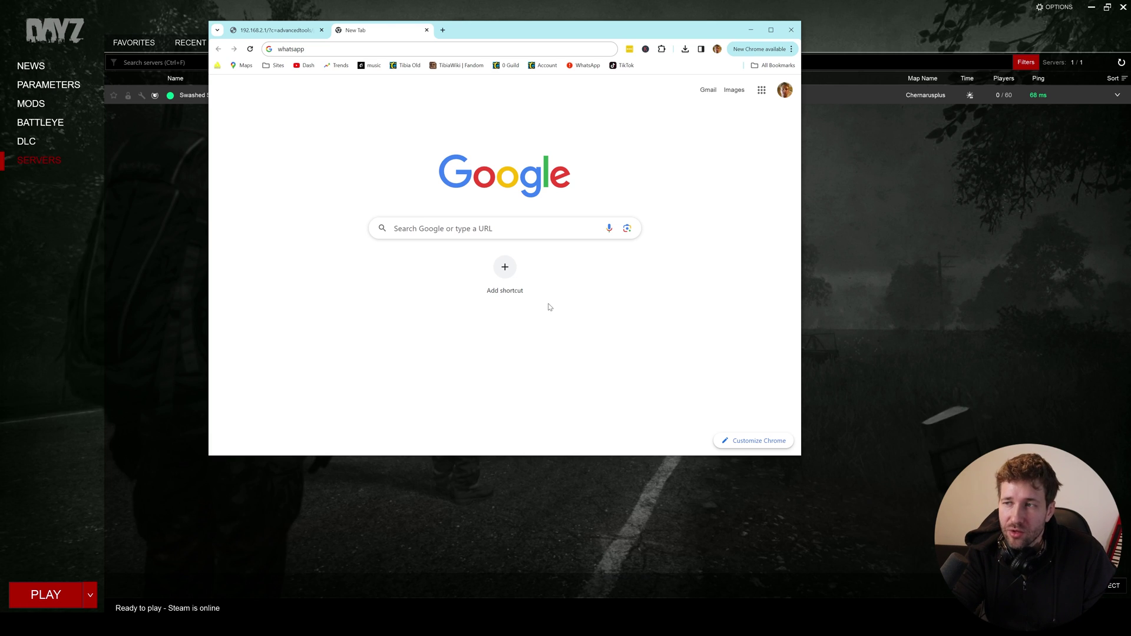
pyautogui.click(421, 233)
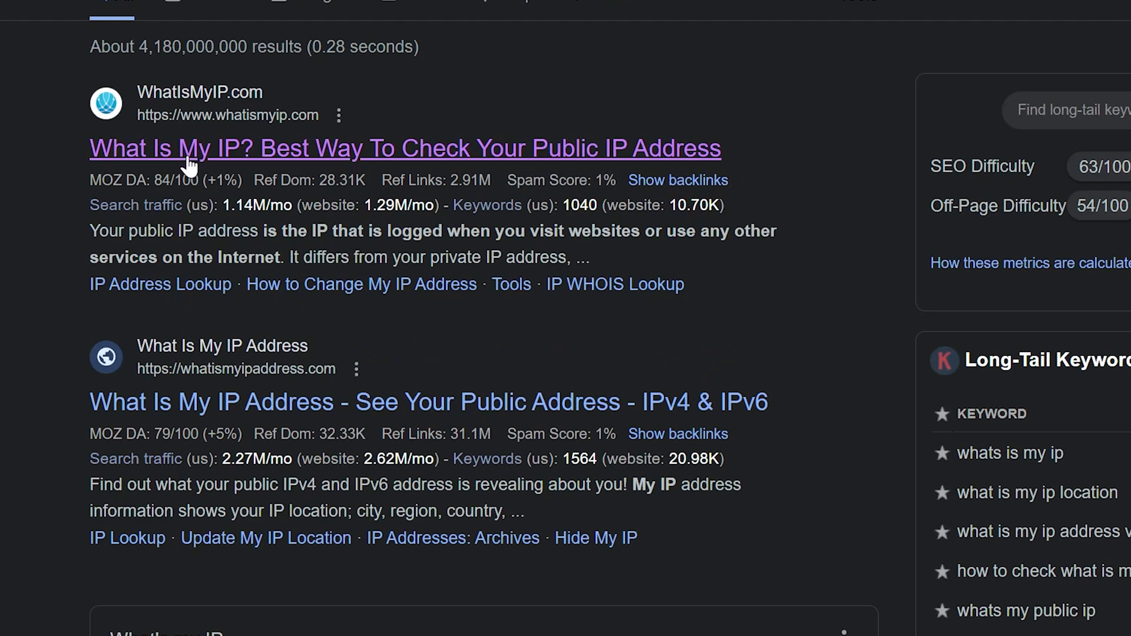
pyautogui.click(188, 154)
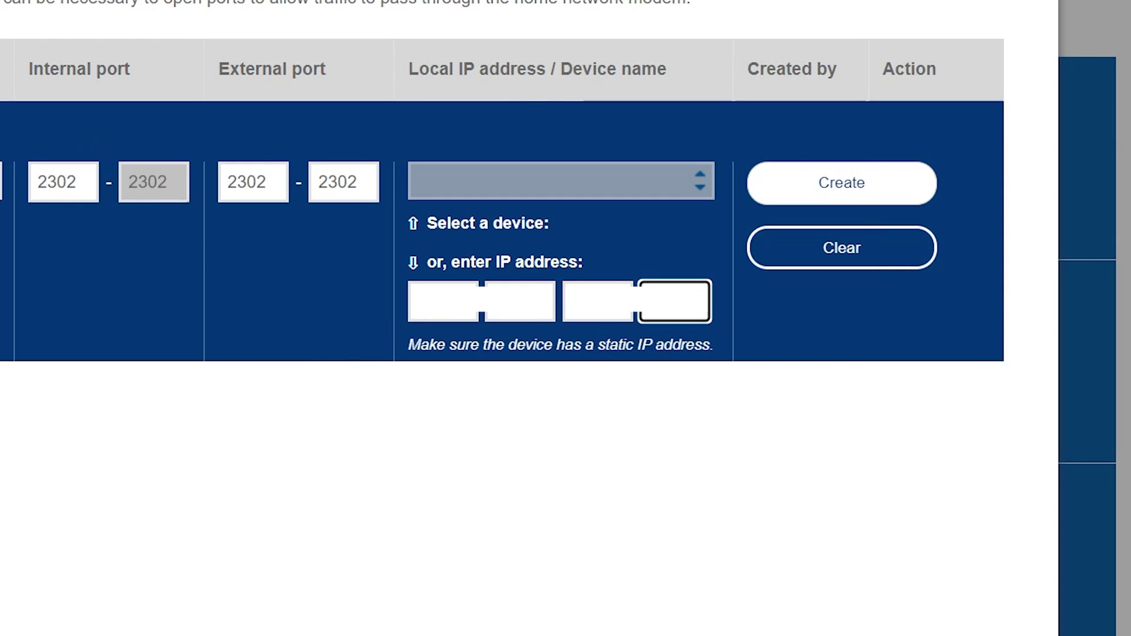
# Step: Create the DayZ 1 rule and name a second rule DayZ 2
pyautogui.click(839, 187)
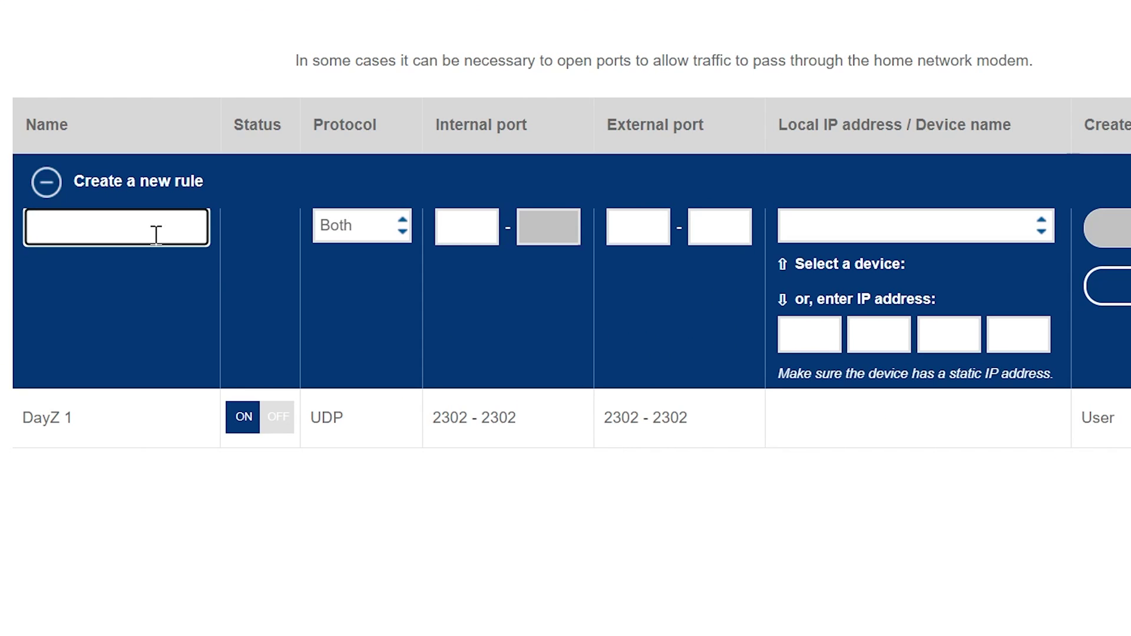
pyautogui.click(156, 235)
pyautogui.write('Dayz')
pyautogui.press('BackSpace')
pyautogui.press('BackSpace')
pyautogui.write('Z 2')
# Step: Set DayZ 2 to UDP port 27016 with its target device, then save and close the confirmation
pyautogui.click(377, 238)
pyautogui.click(337, 288)
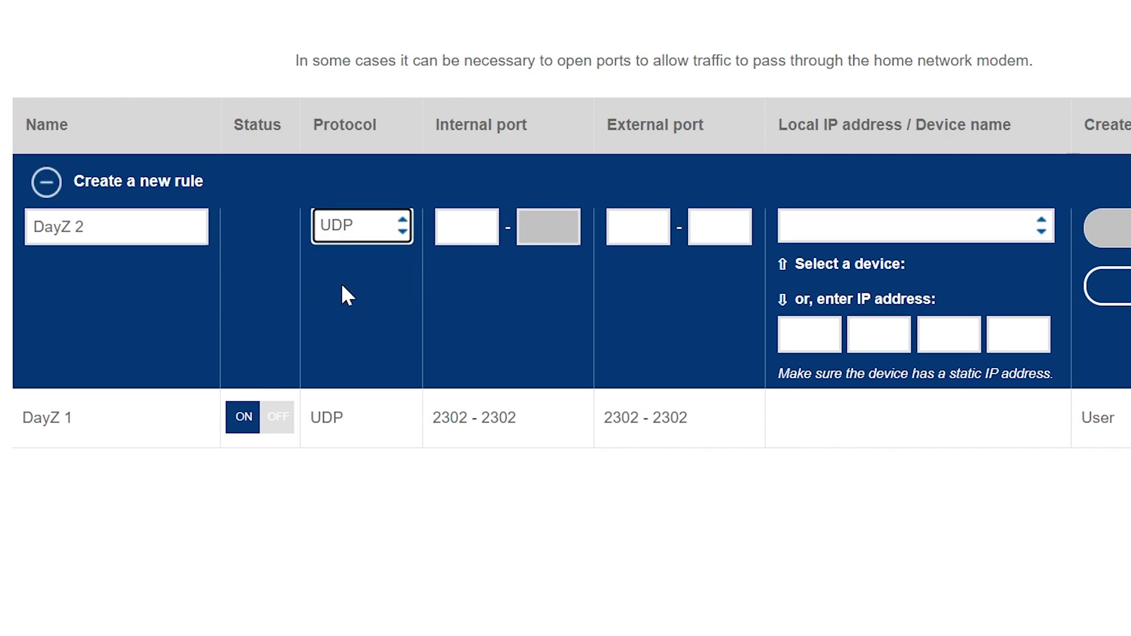
pyautogui.click(466, 230)
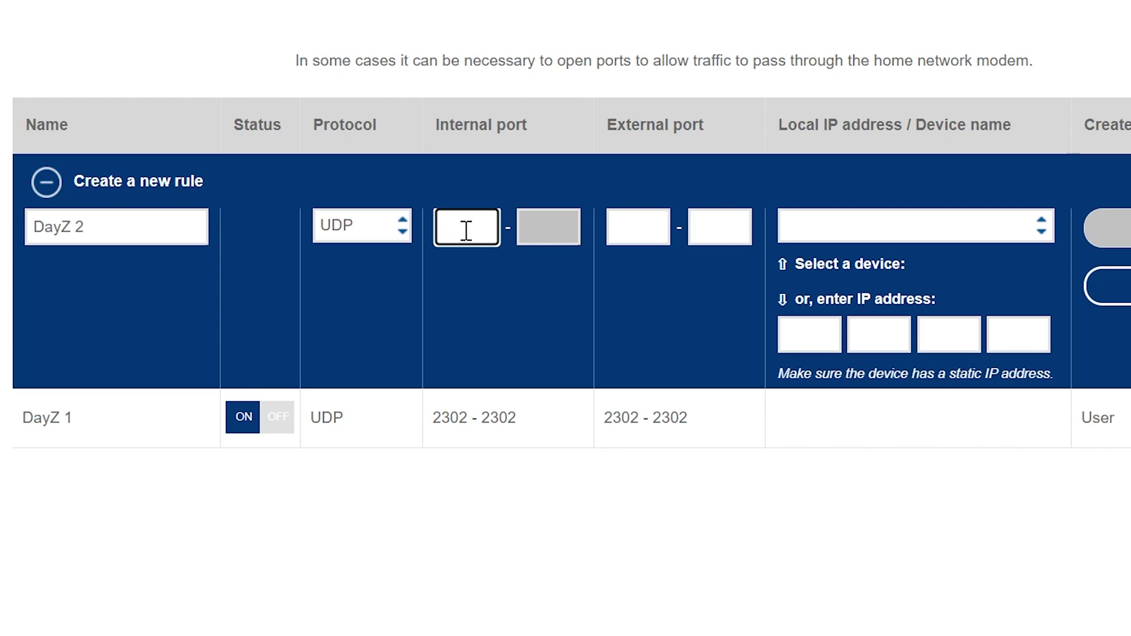
pyautogui.write('27016')
pyautogui.press('Tab')
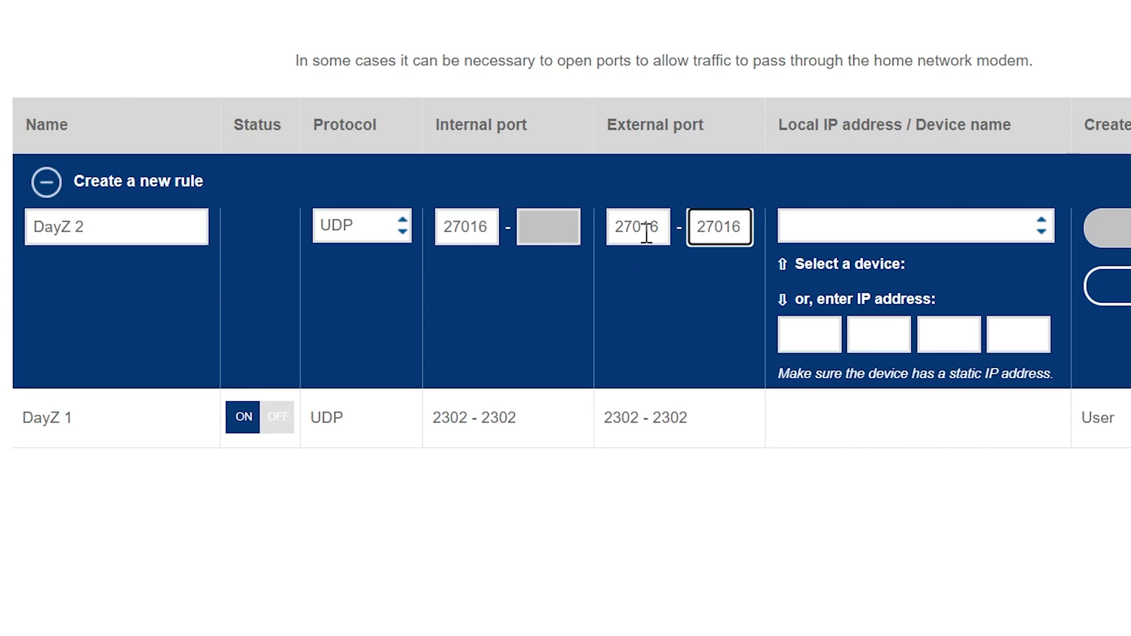
pyautogui.click(947, 238)
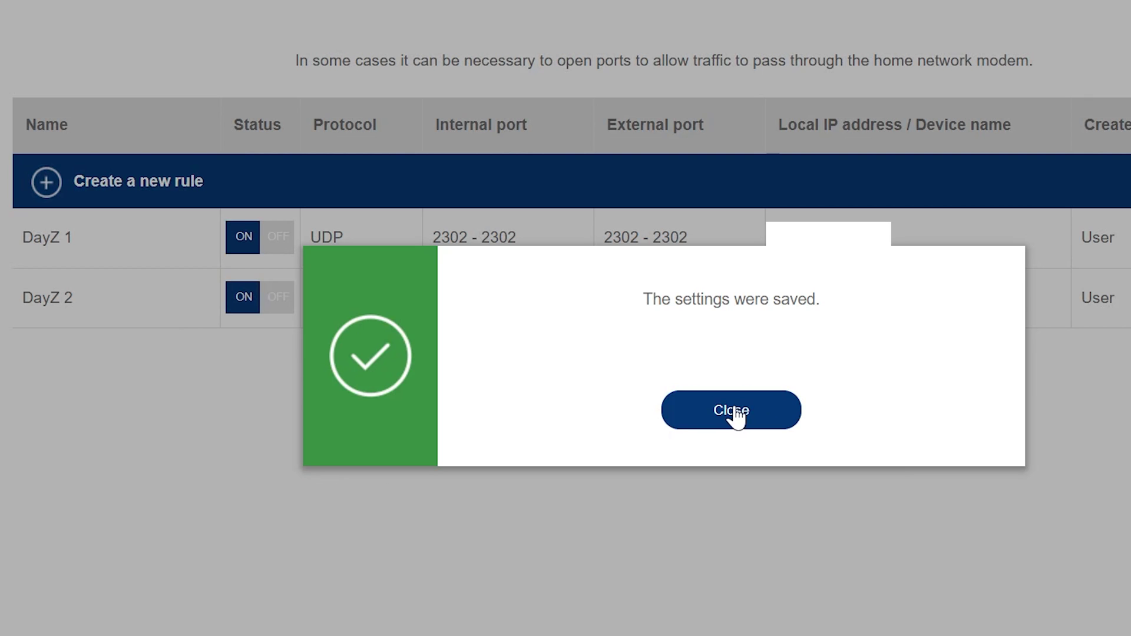
pyautogui.click(733, 410)
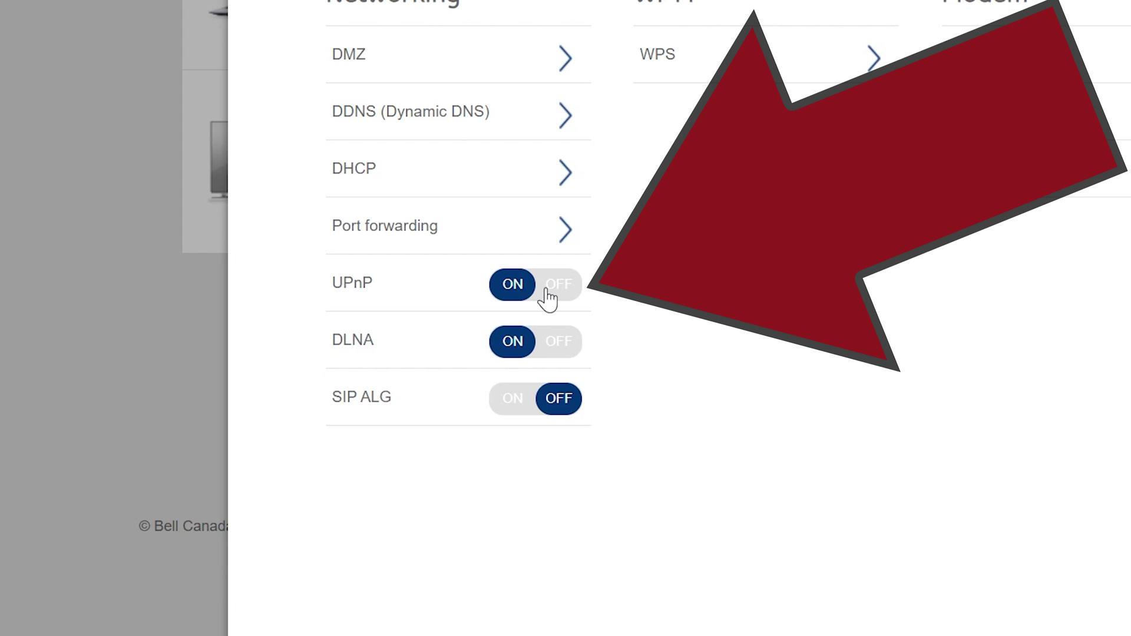
# Step: Switch the UPnP toggle to OFF in the Bell Home Hub 3000 networking settings
pyautogui.click(548, 295)
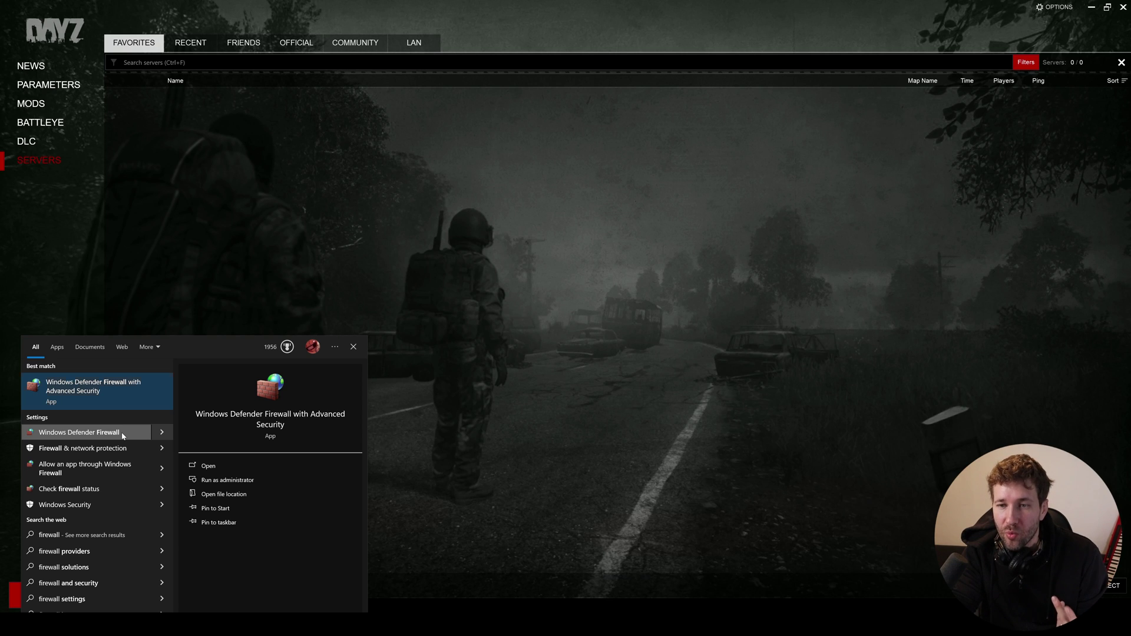
# Step: Open Windows Defender Firewall's advanced settings and show the Inbound Rules list
pyautogui.click(122, 437)
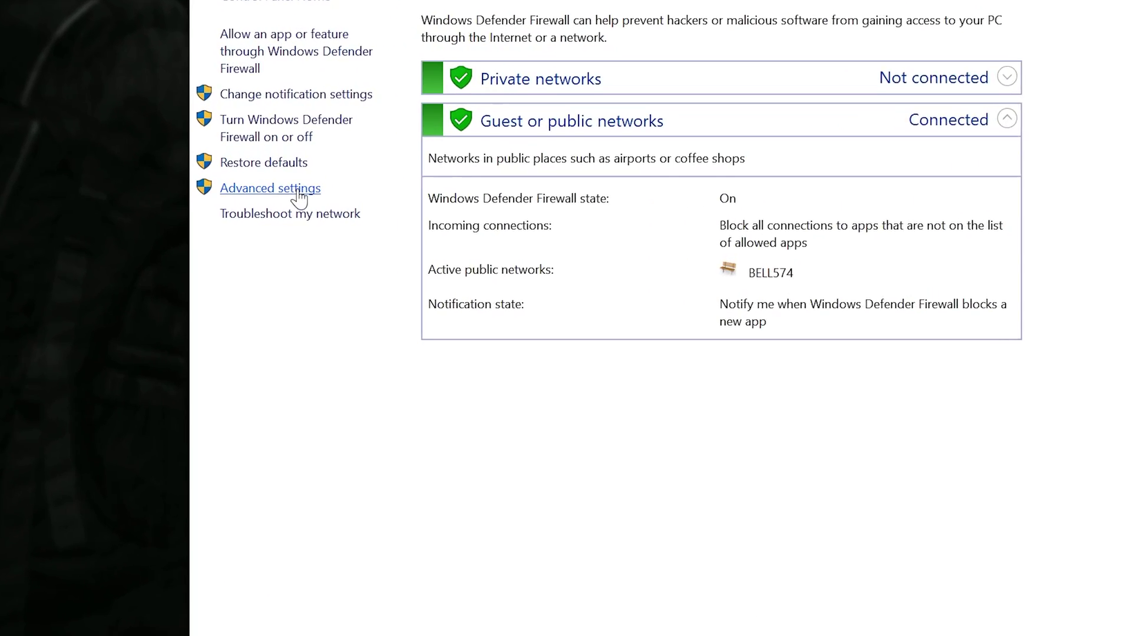
pyautogui.click(299, 189)
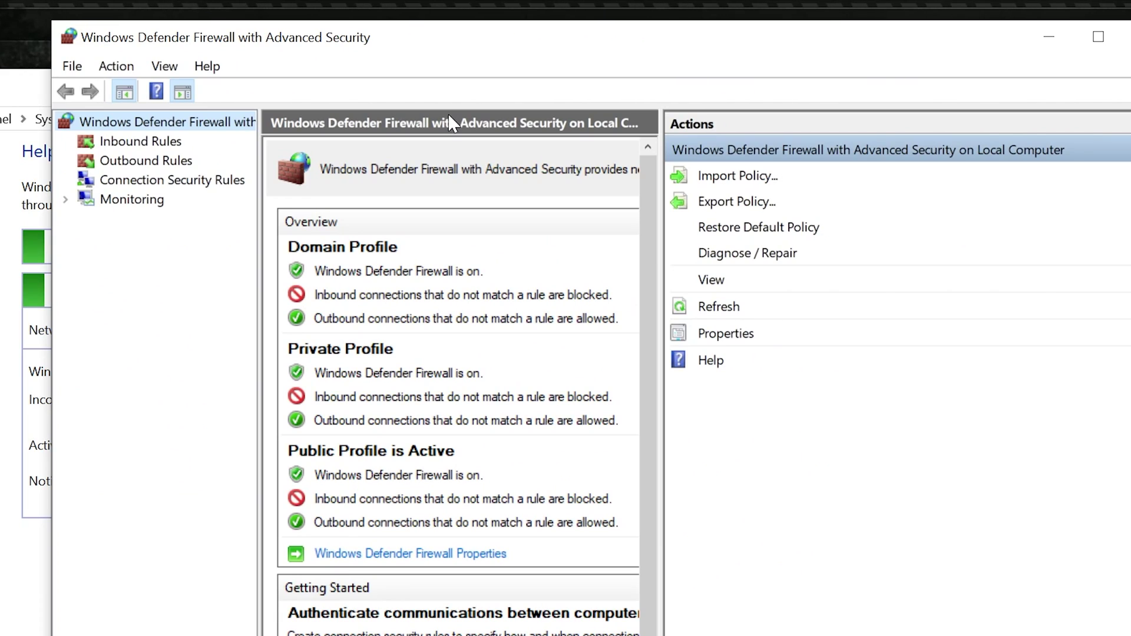
pyautogui.click(140, 141)
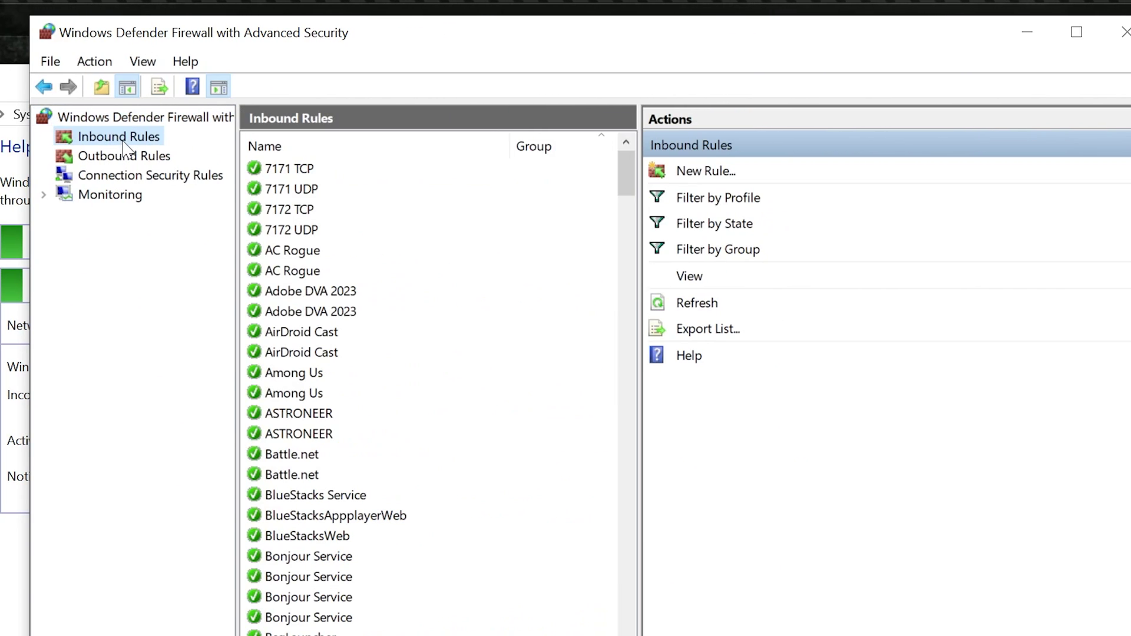
# Step: Start a new port-based inbound rule for UDP on specific local port 230
pyautogui.click(720, 183)
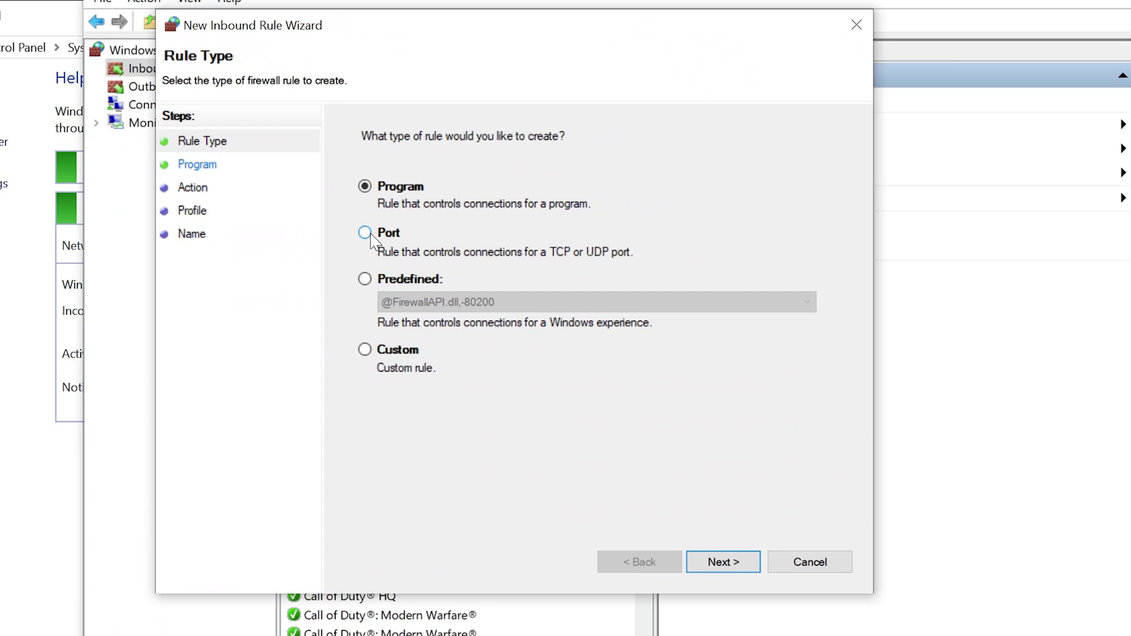
pyautogui.click(366, 233)
pyautogui.click(737, 564)
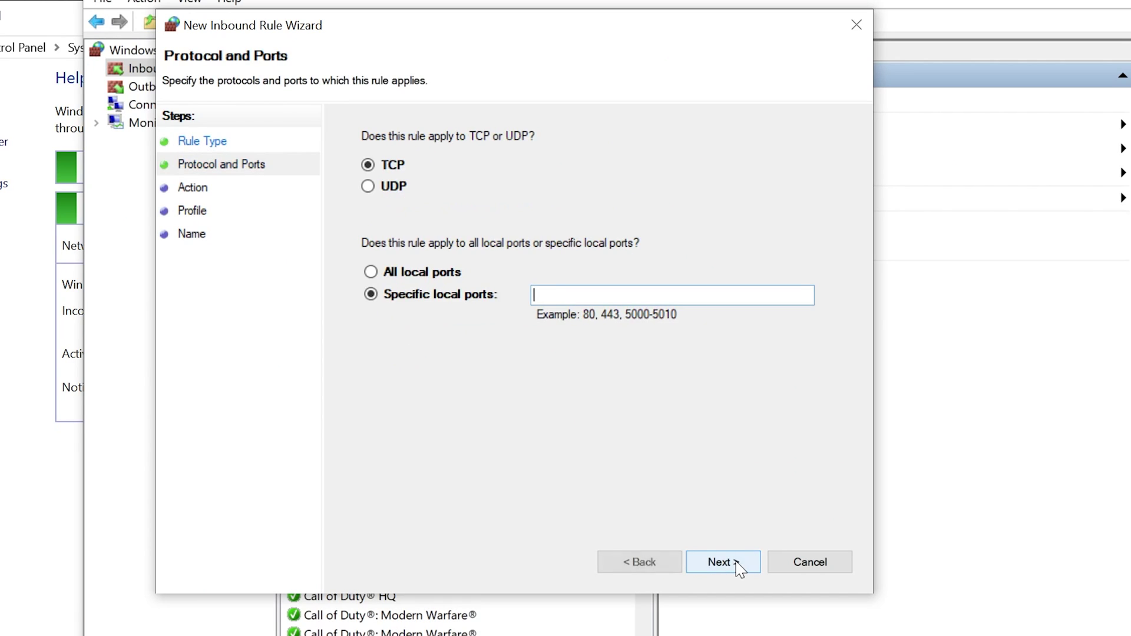
pyautogui.click(370, 187)
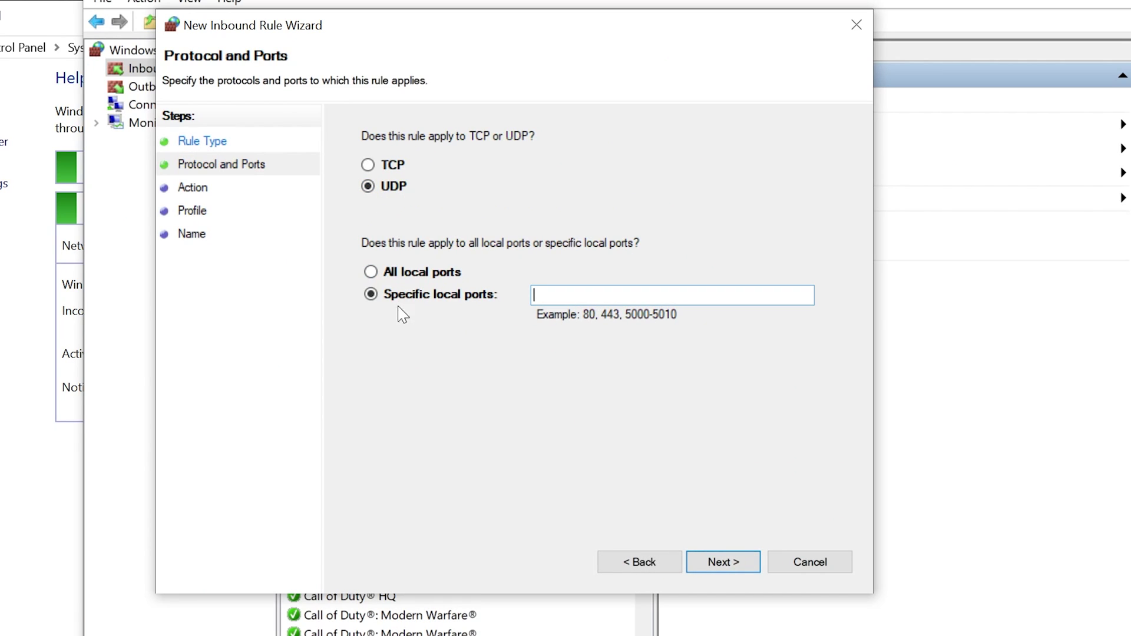
pyautogui.click(571, 295)
pyautogui.write('2302, 27016')
# Step: Allow the connection on the default profiles and finish the rule as 'DayZ Ports'
pyautogui.click(729, 563)
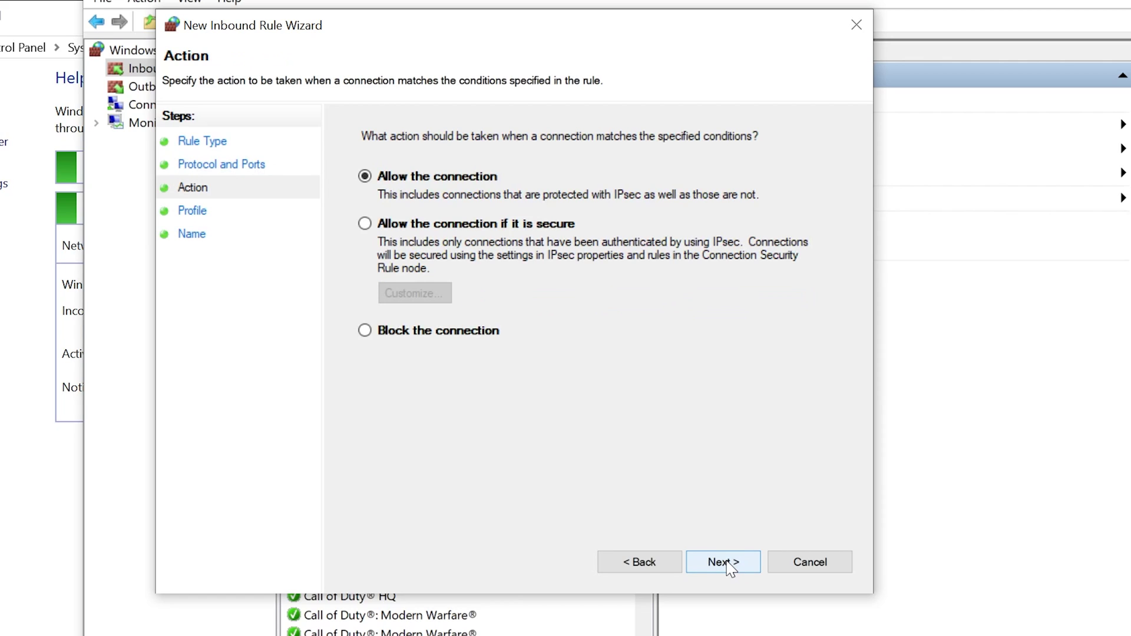
pyautogui.click(730, 564)
pyautogui.click(730, 563)
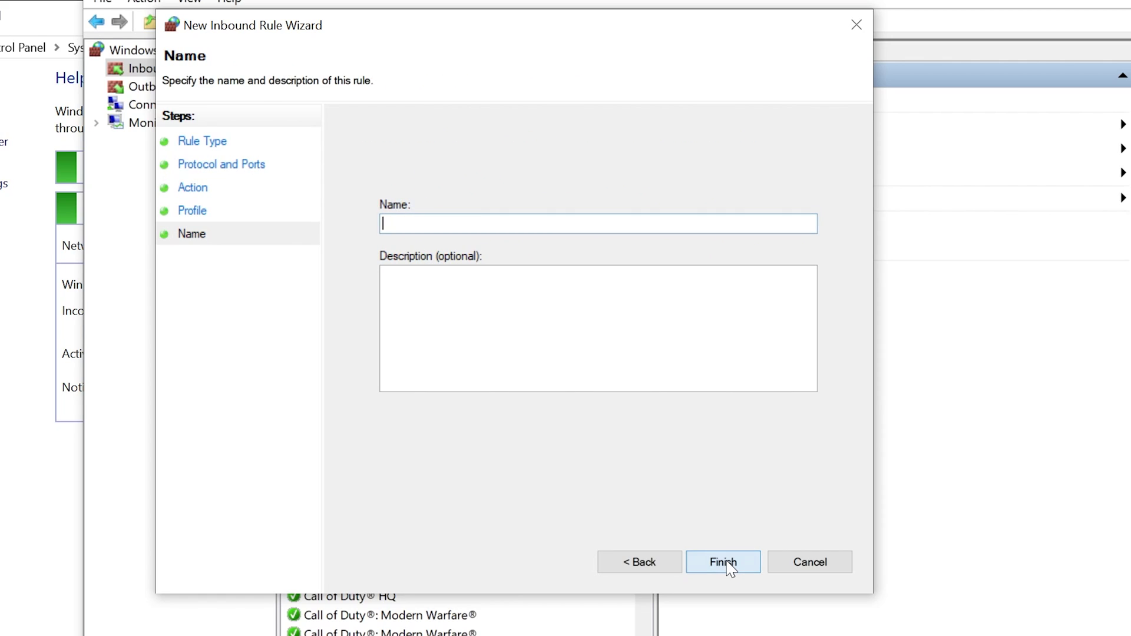
pyautogui.write('D')
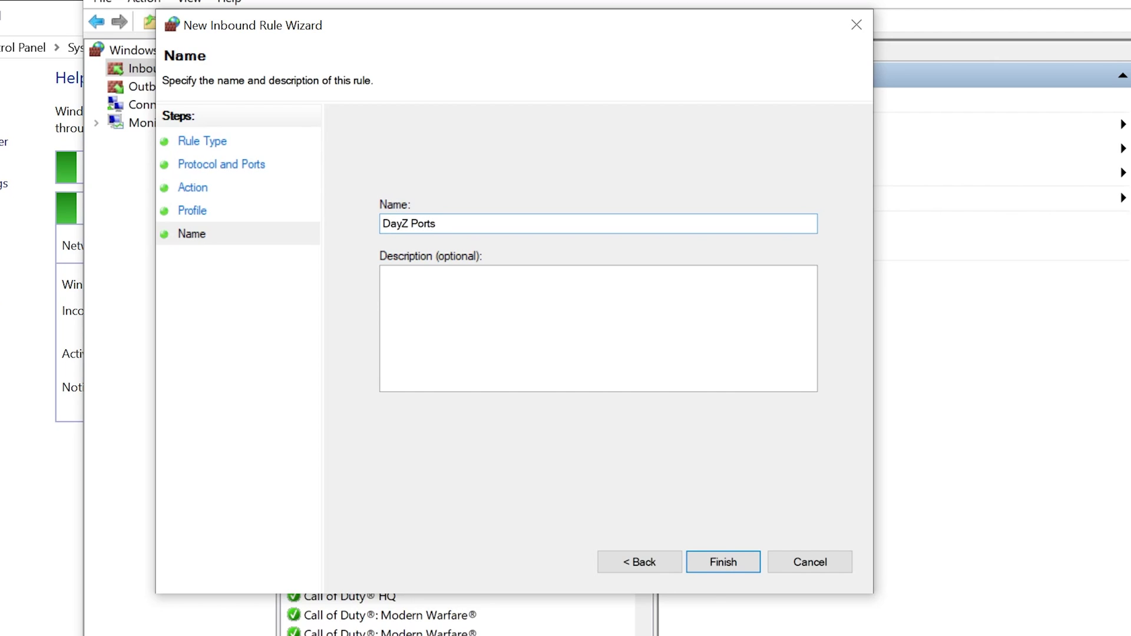
pyautogui.write('ayZ Ports')
pyautogui.click(726, 560)
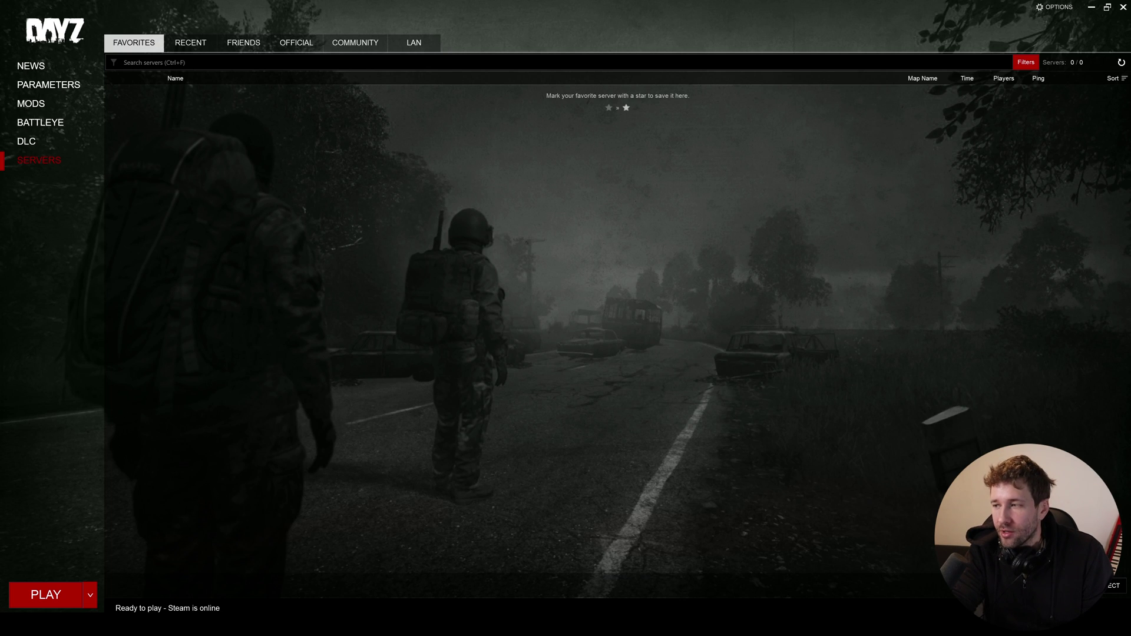
# Step: Direct-connect in DayZ Launcher to the server's public IP on port 2302
pyautogui.click(1083, 588)
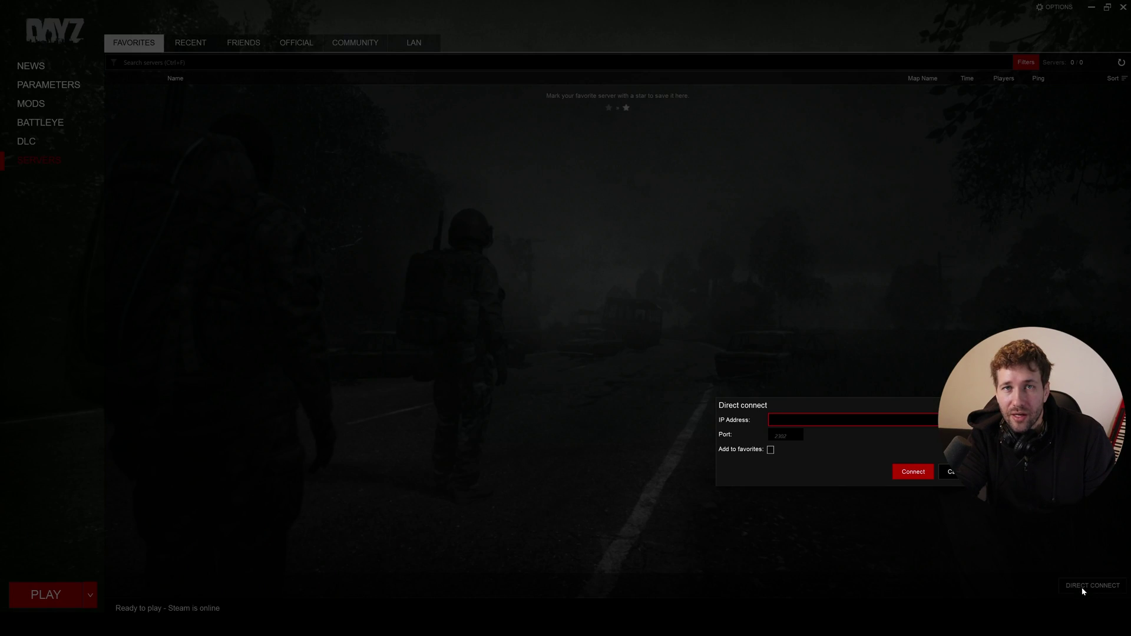
pyautogui.moveTo(854, 409); pyautogui.dragTo(571, 308)
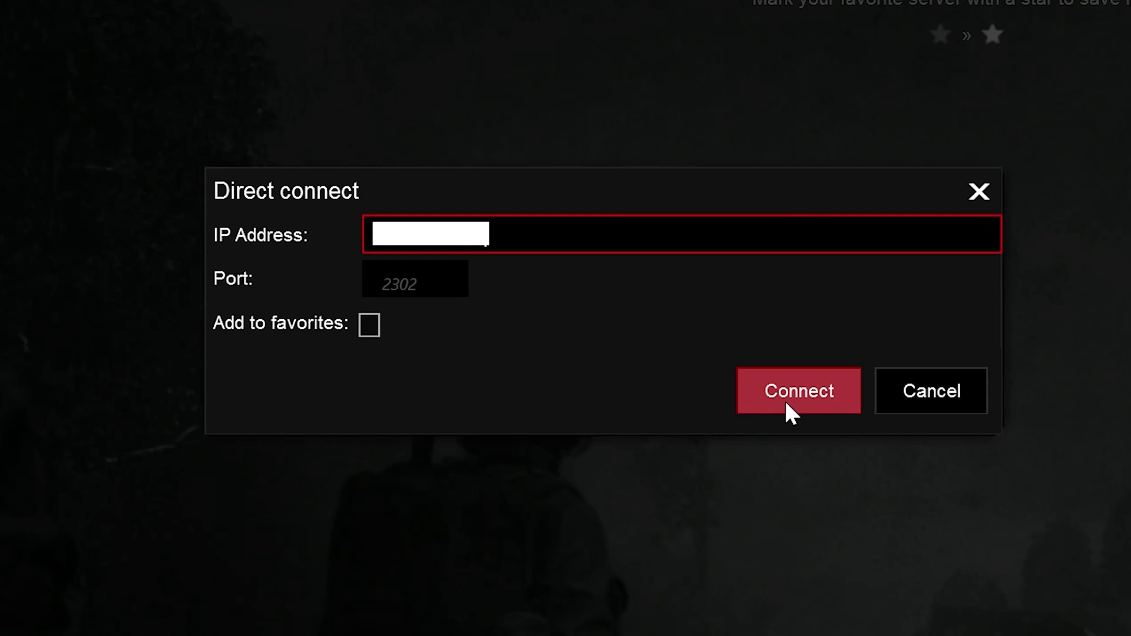
pyautogui.click(788, 407)
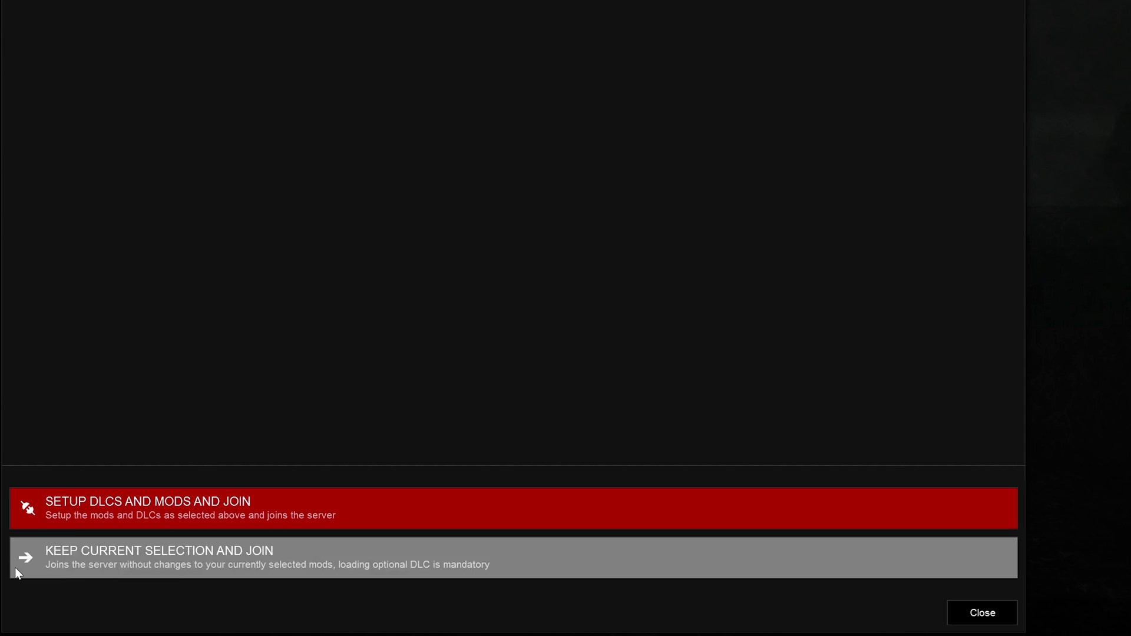
# Step: Join Swashed Server keeping the current mod selection and let the game load
pyautogui.click(120, 560)
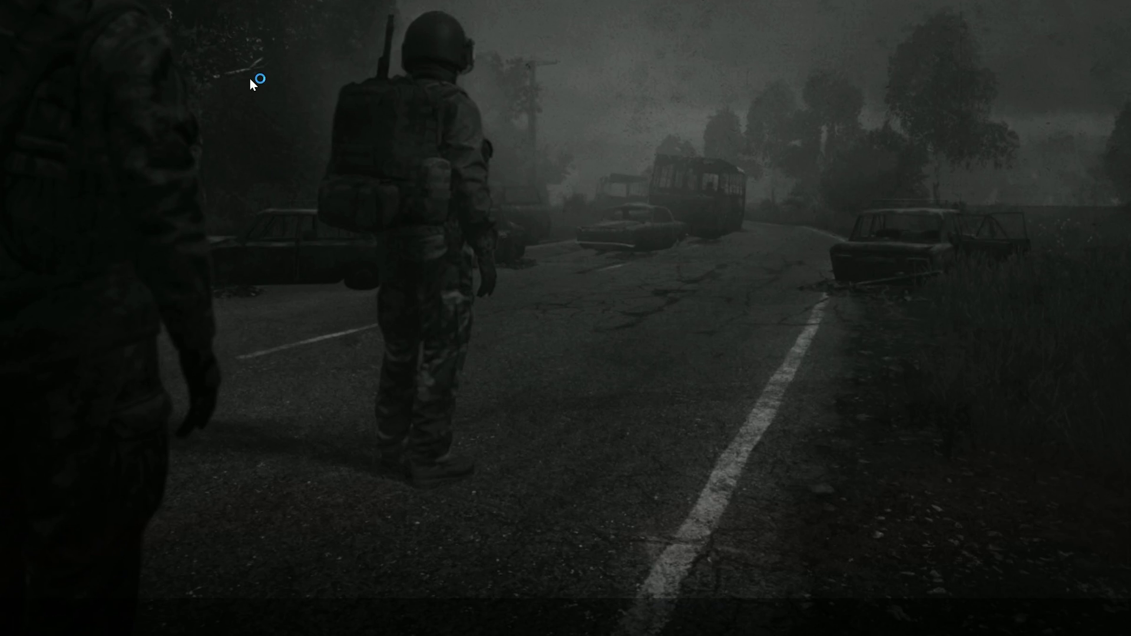